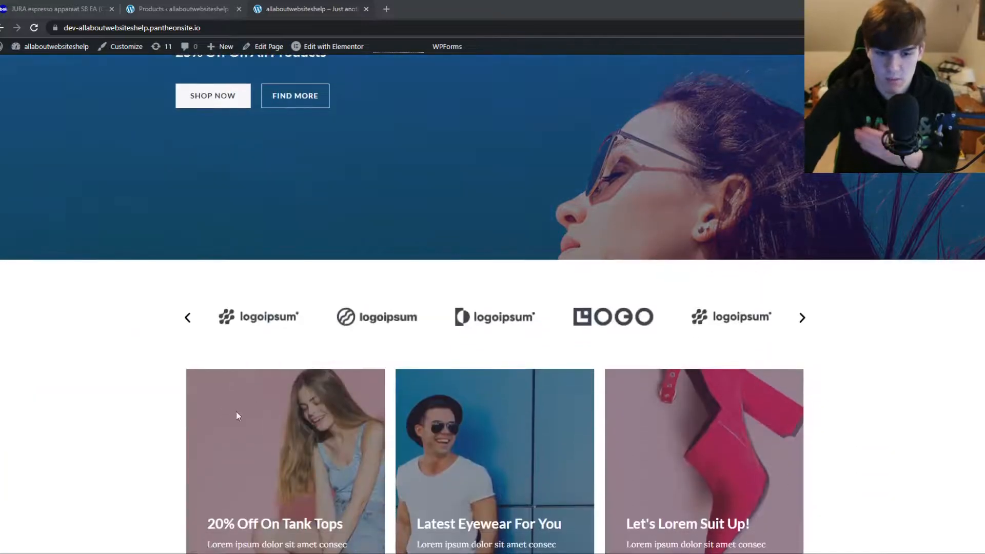
Switch to the site's WordPress admin, open the WooCommerce home page and dismiss its welcome dialog.
scroll(244, 416, "up", 3)
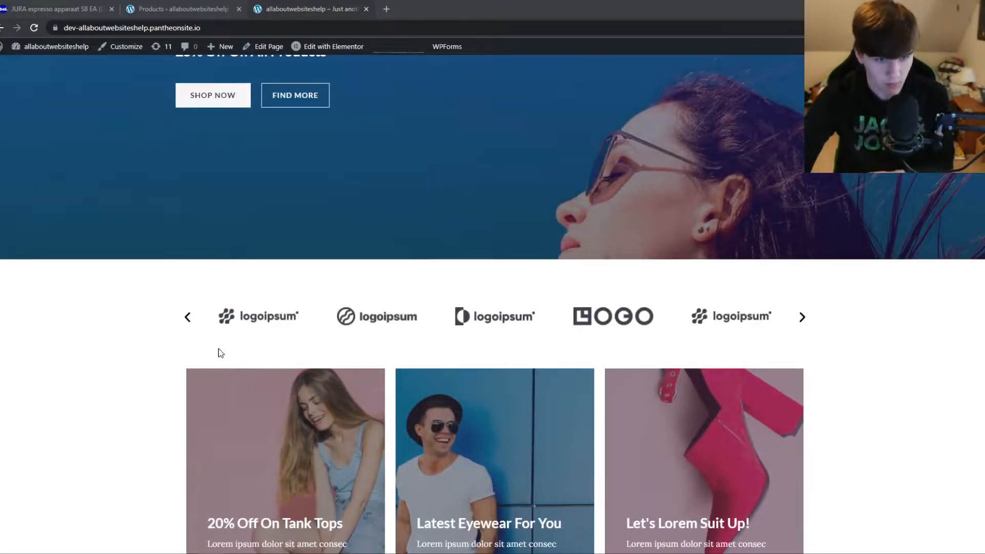
left_click(188, 318)
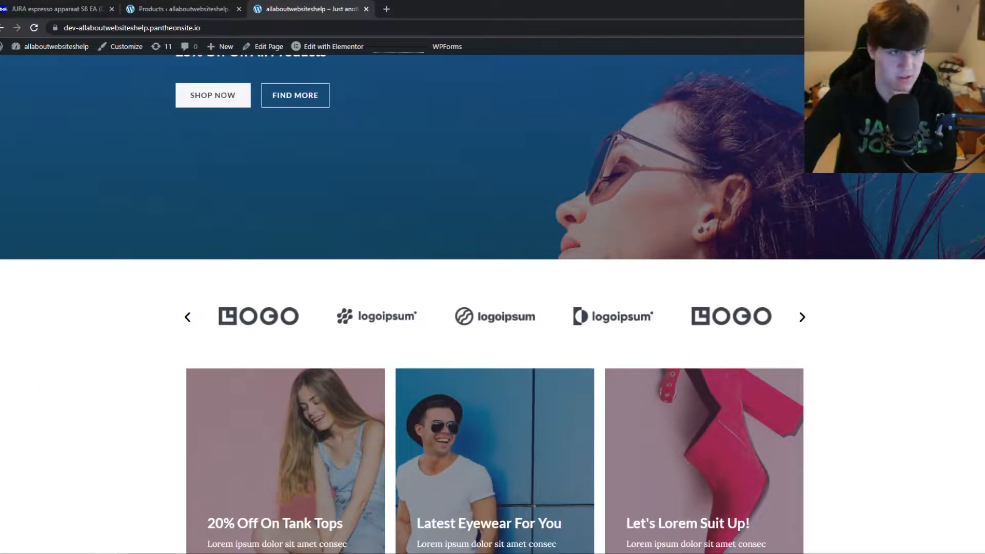
left_click(145, 7)
left_click(23, 252)
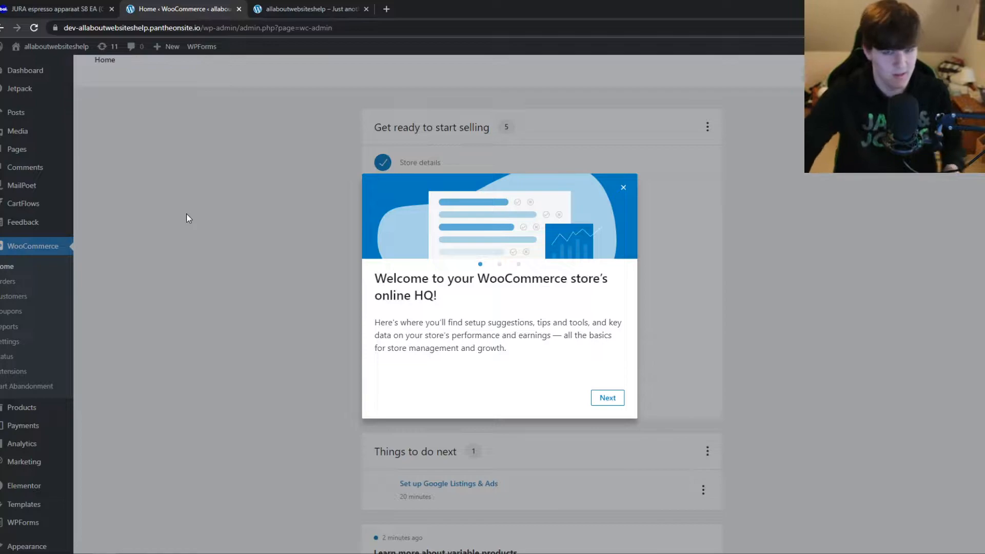
left_click(623, 189)
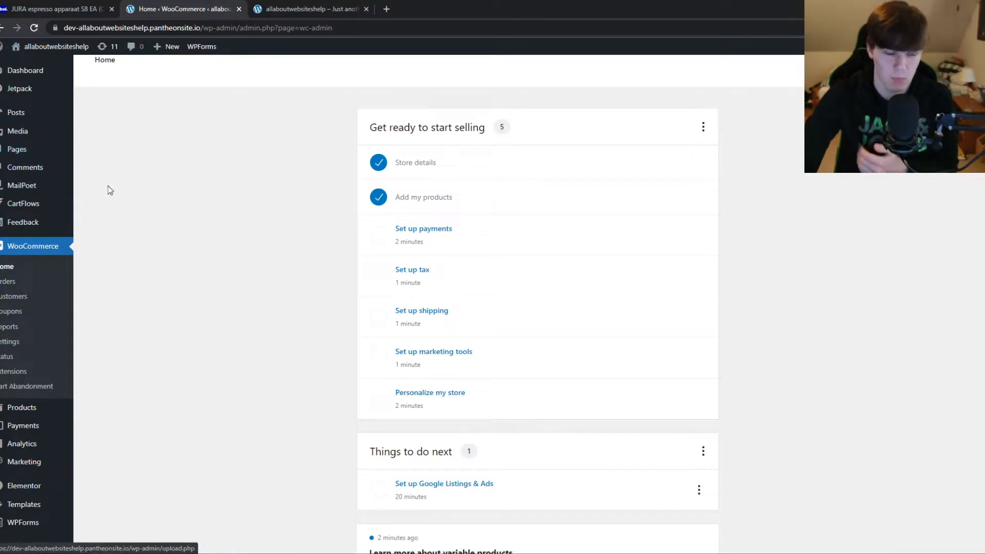
Examine the public site's Store page, looking over the product listings, price filter and categories.
left_click(298, 5)
scroll(247, 205, "up", 5)
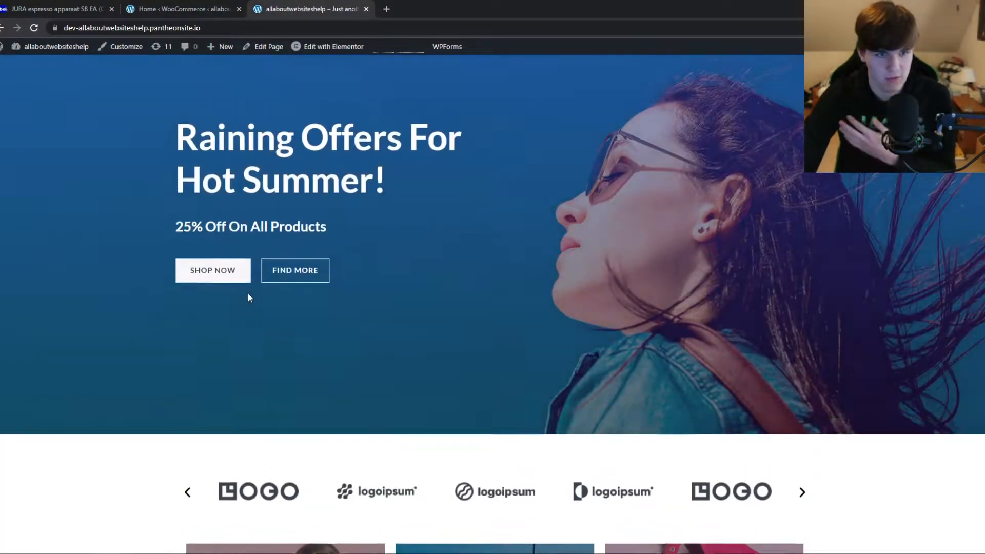
left_click(430, 83)
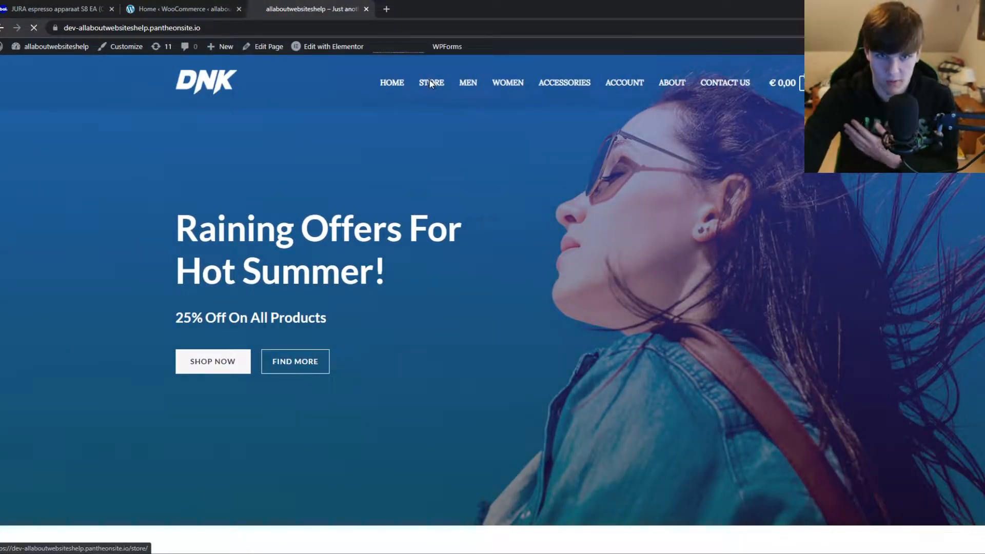
scroll(506, 286, "down", 6)
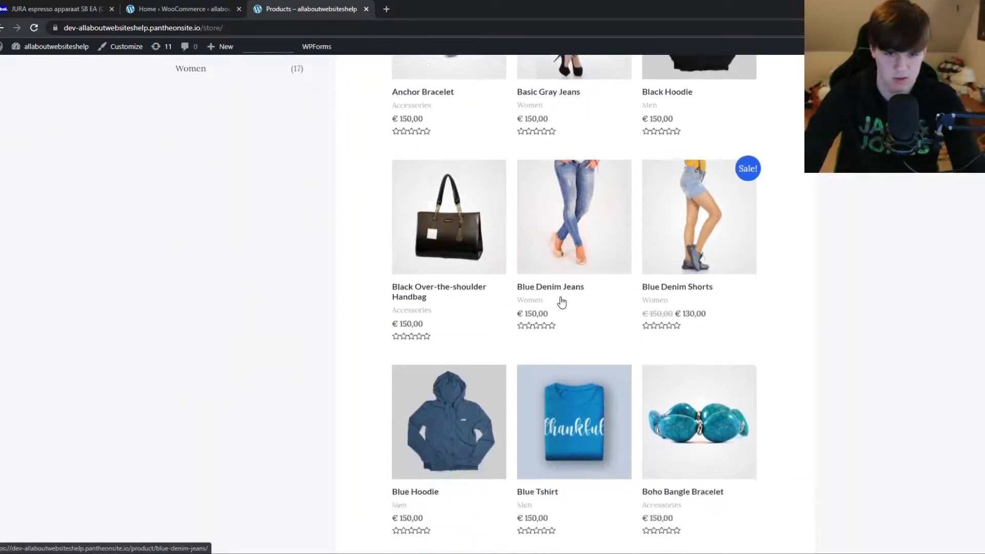
scroll(549, 320, "up", 2)
scroll(548, 320, "up", 4)
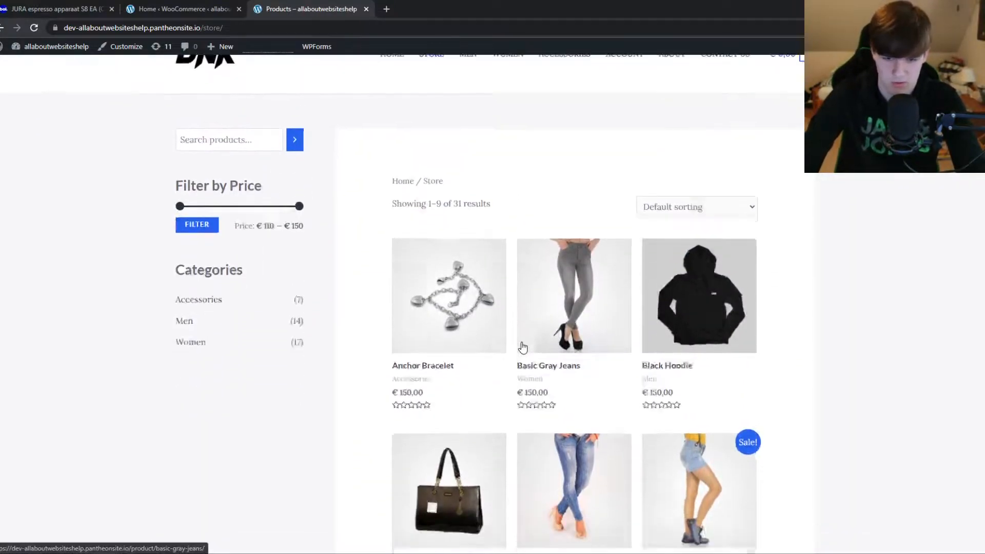
scroll(517, 342, "down", 8)
scroll(516, 353, "up", 3)
scroll(516, 354, "up", 6)
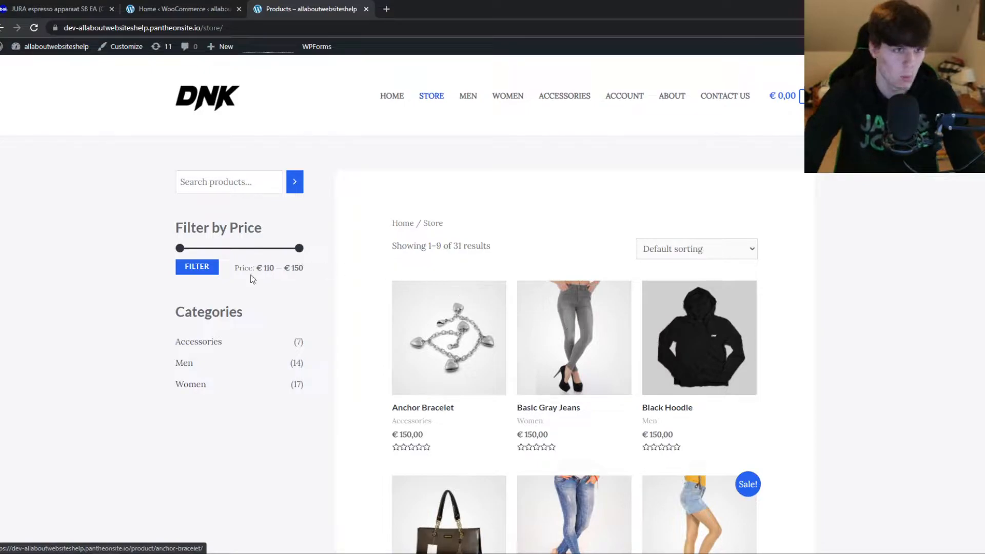
Switch to bol.com and look over its home page down to the recently visited articles.
left_click(59, 11)
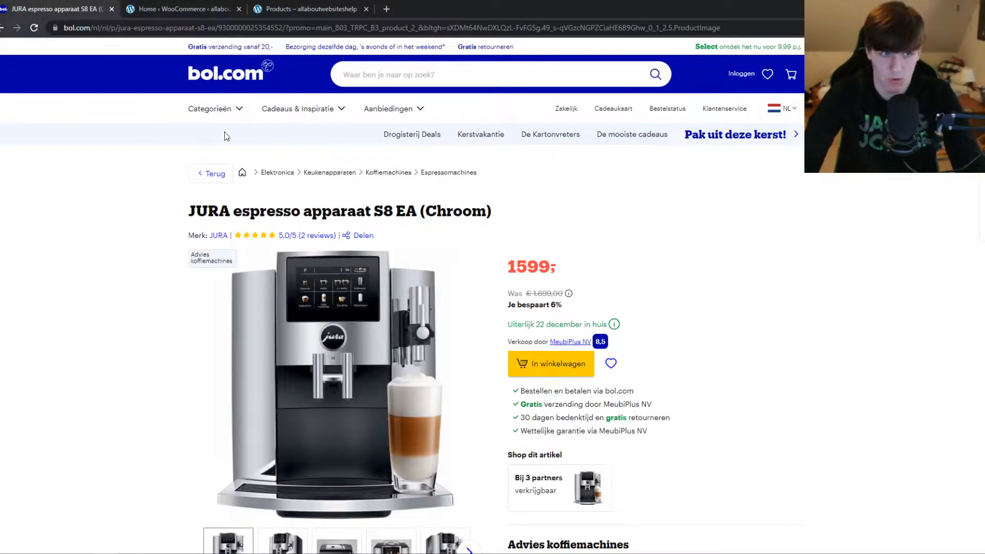
left_click(224, 88)
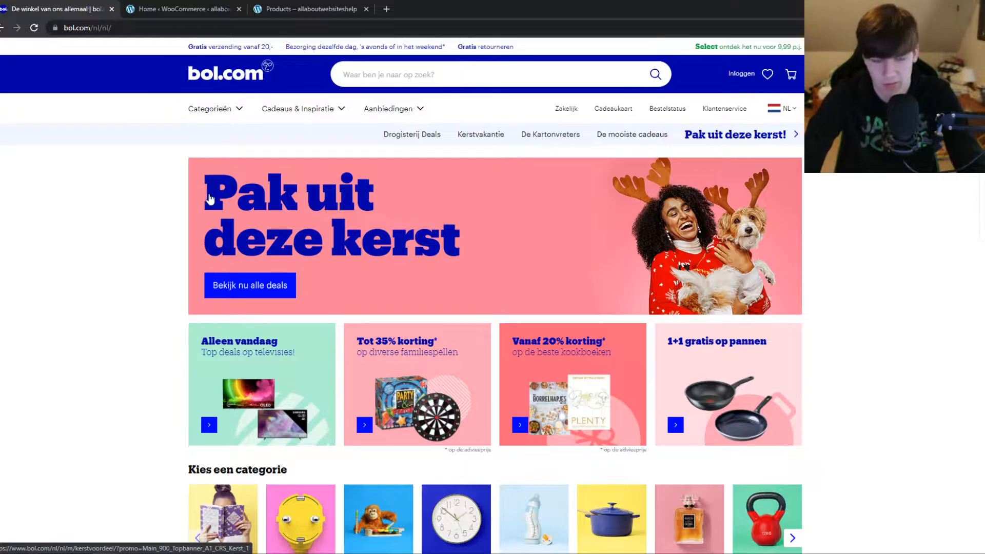
scroll(208, 211, "down", 5)
scroll(190, 214, "down", 7)
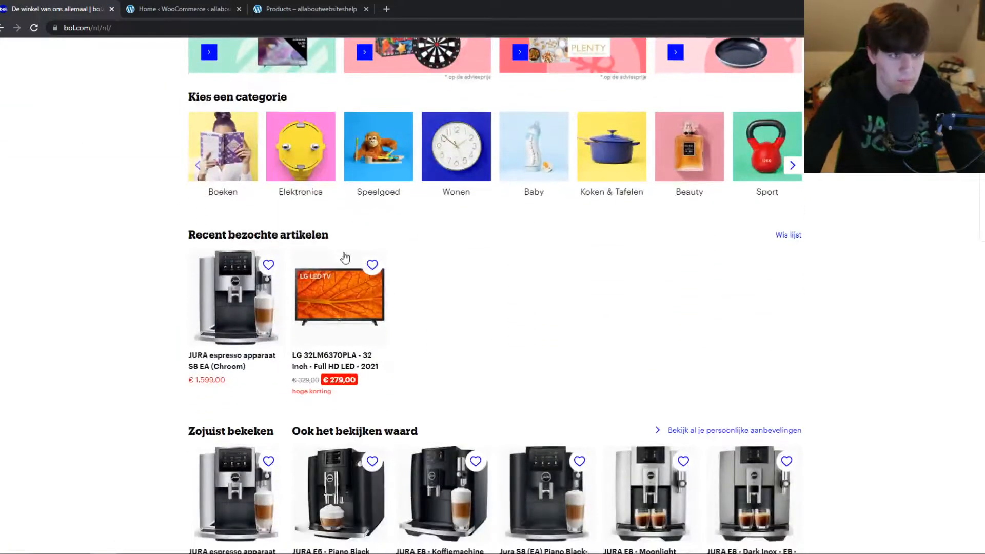
scroll(272, 184, "up", 6)
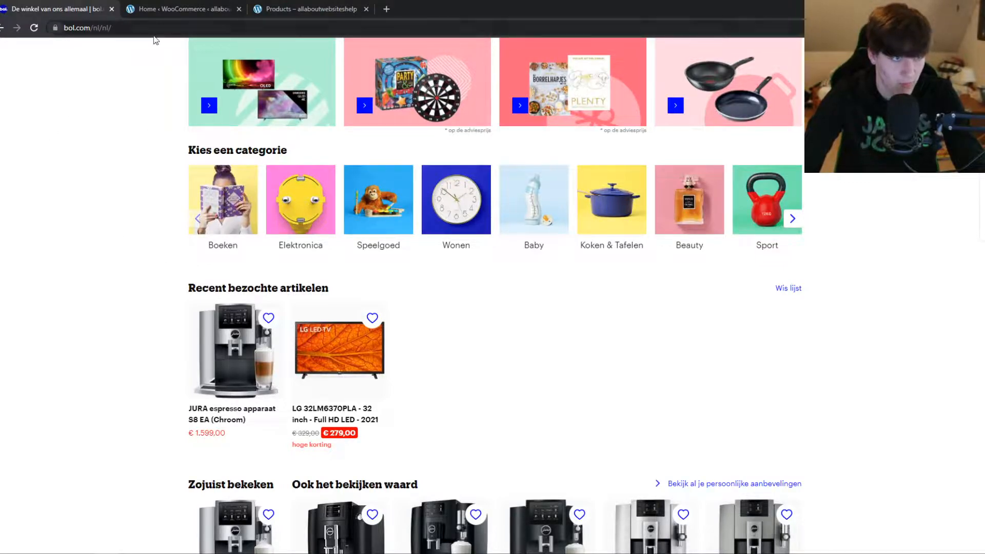
scroll(426, 149, "down", 1)
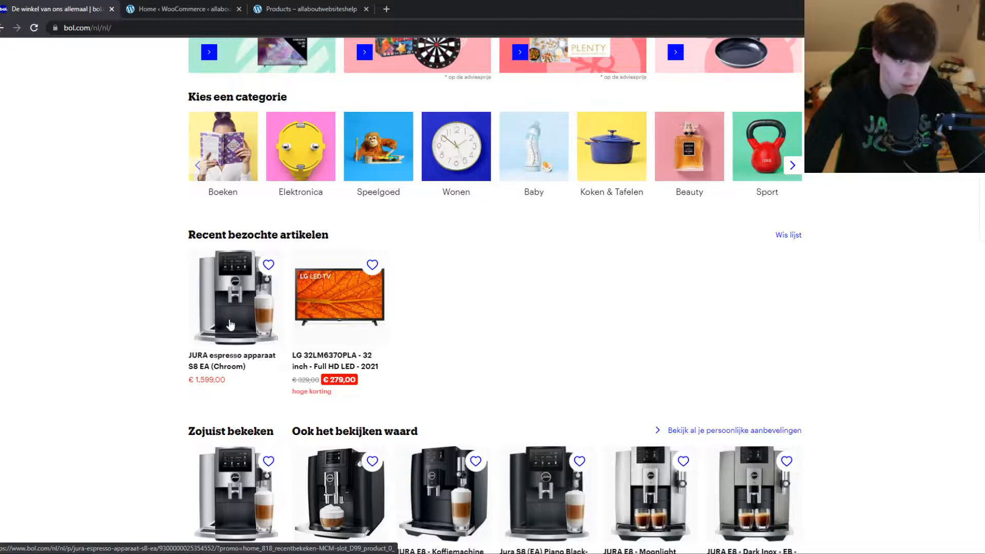
Open the JURA espresso apparaat S8 EA (Chroom) product page and bring up the partner programme's link creation dialog.
left_click(231, 324)
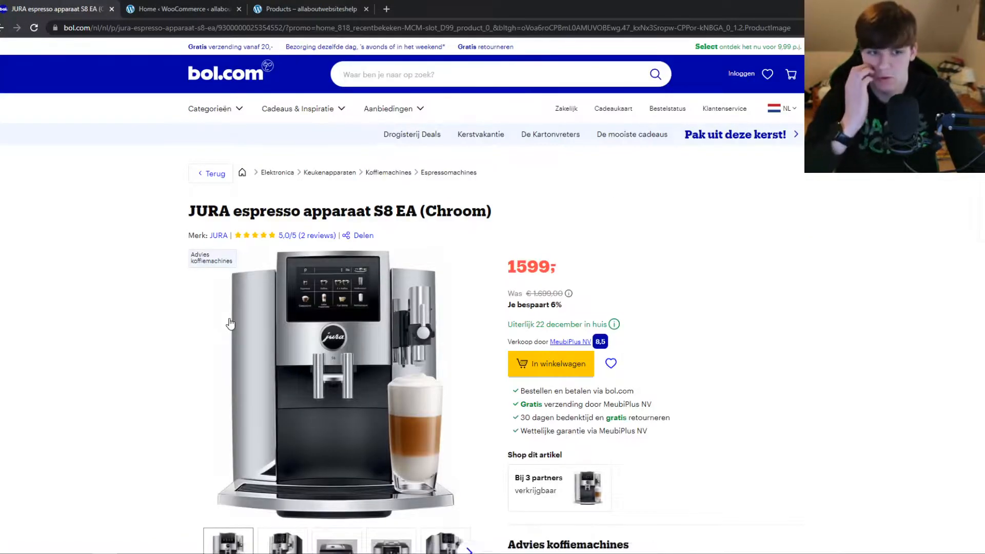
scroll(590, 224, "down", 6)
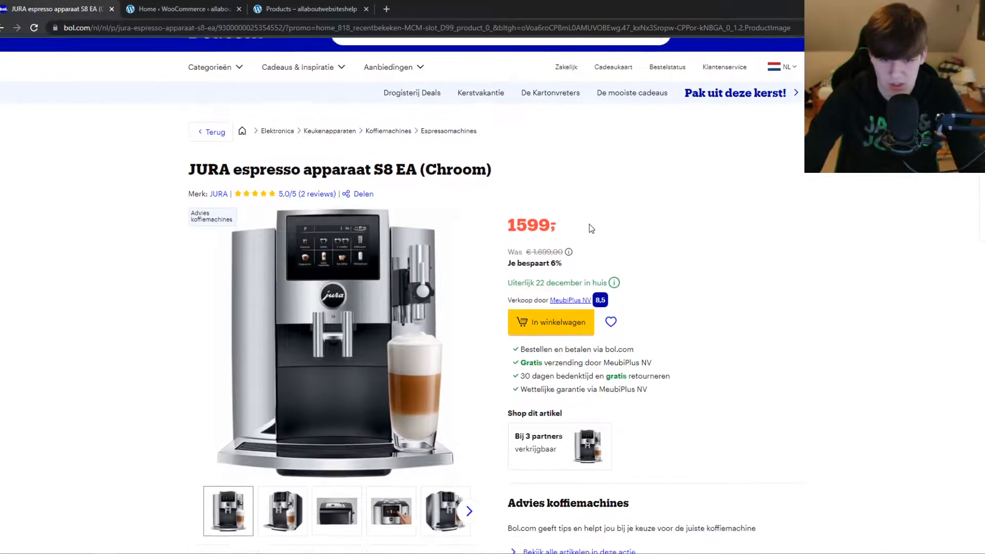
scroll(545, 247, "up", 5)
scroll(541, 245, "down", 3)
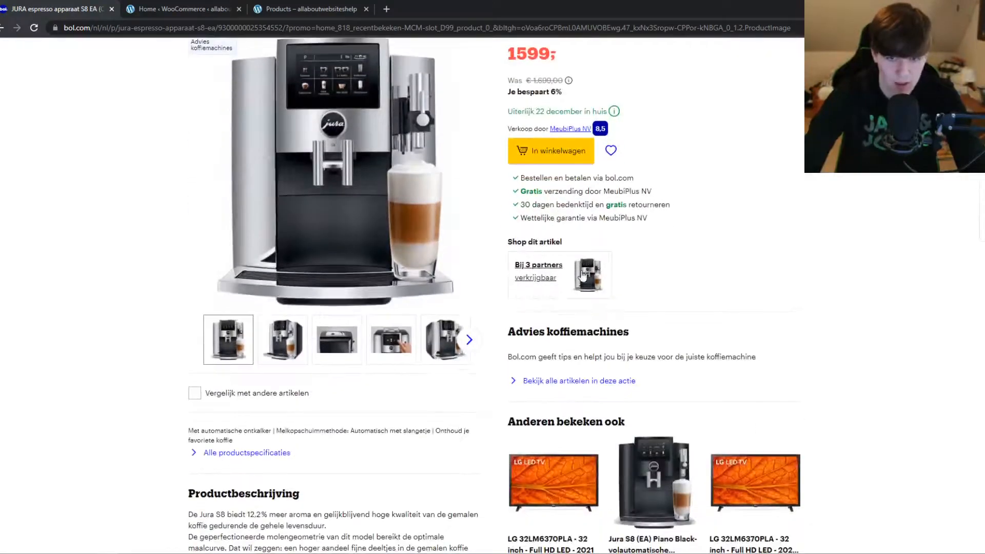
scroll(788, 239, "up", 2)
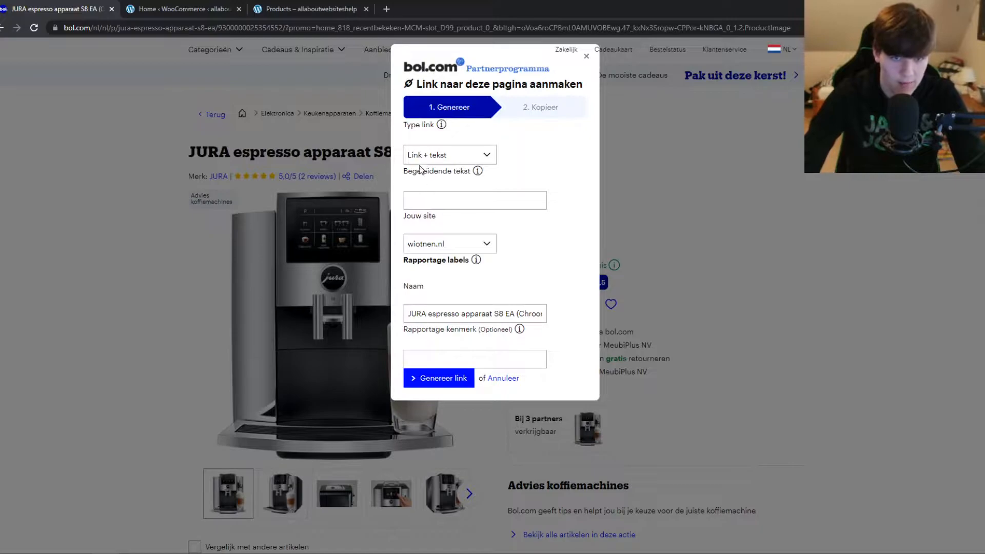
Set the partner link type to Link and its report name to "Espresso Machine".
left_click(416, 160)
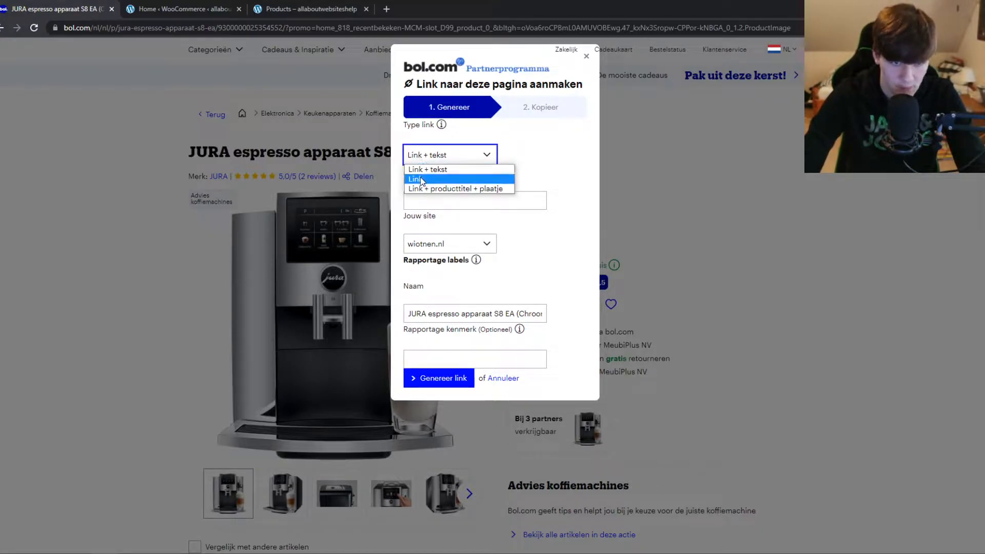
left_click(420, 177)
left_click_drag(411, 272, 566, 275)
type("J")
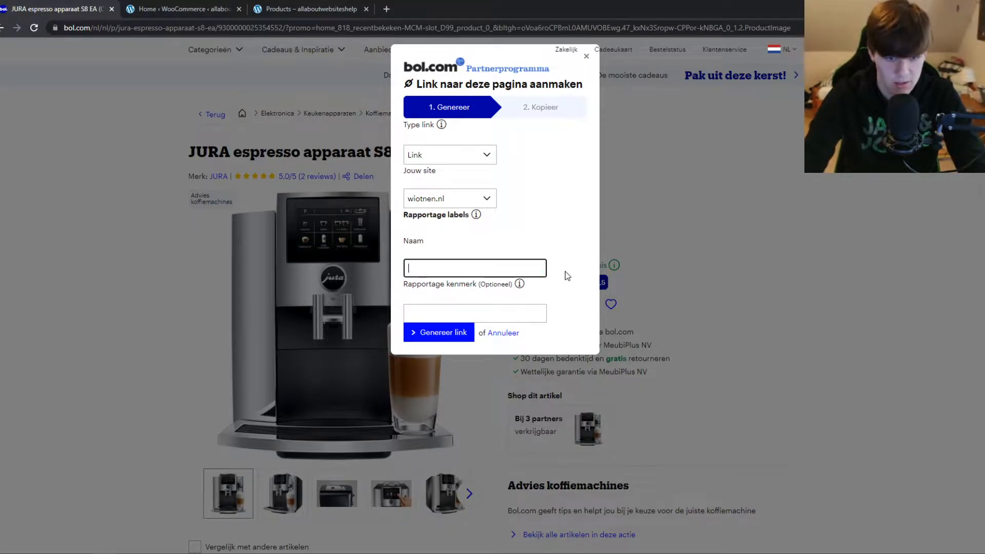
type("Espresso machine")
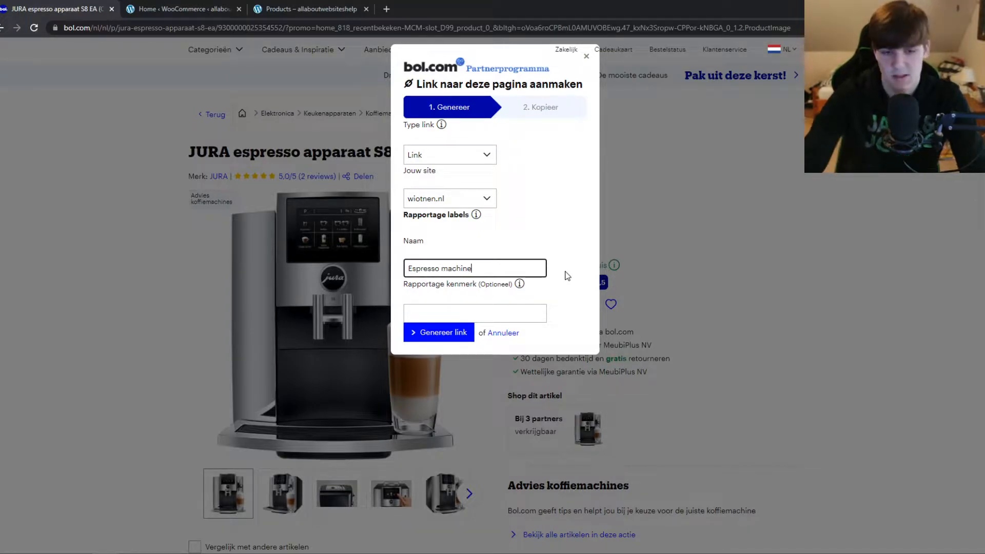
left_click_drag(448, 270, 443, 271)
type("M")
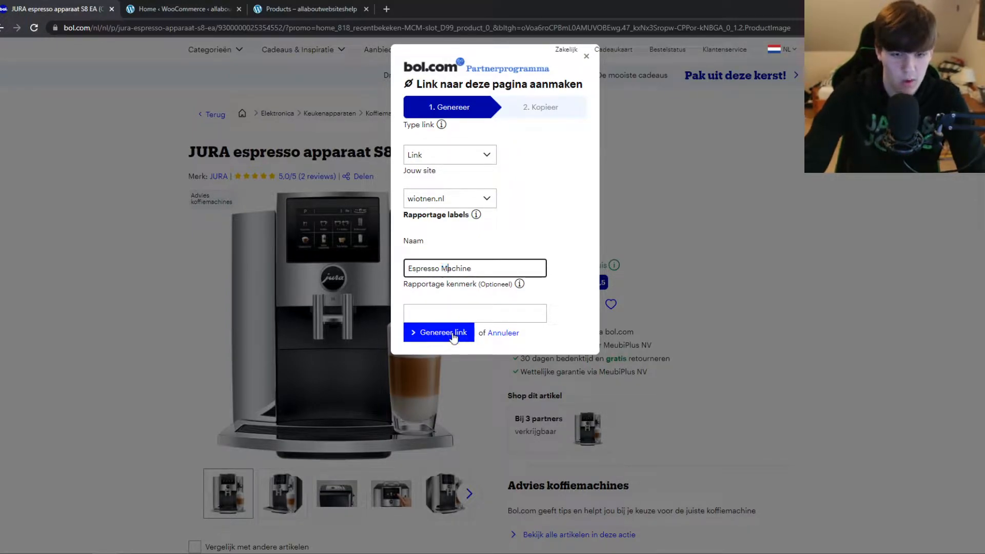
Generate the partner link, select its full code and close the link dialog.
left_click(445, 333)
left_click(461, 217)
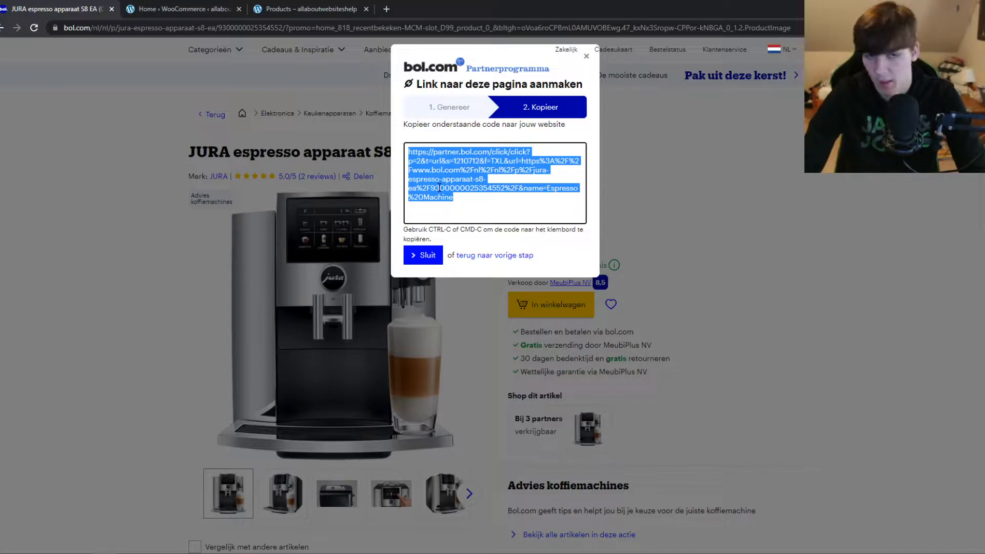
left_click(587, 56)
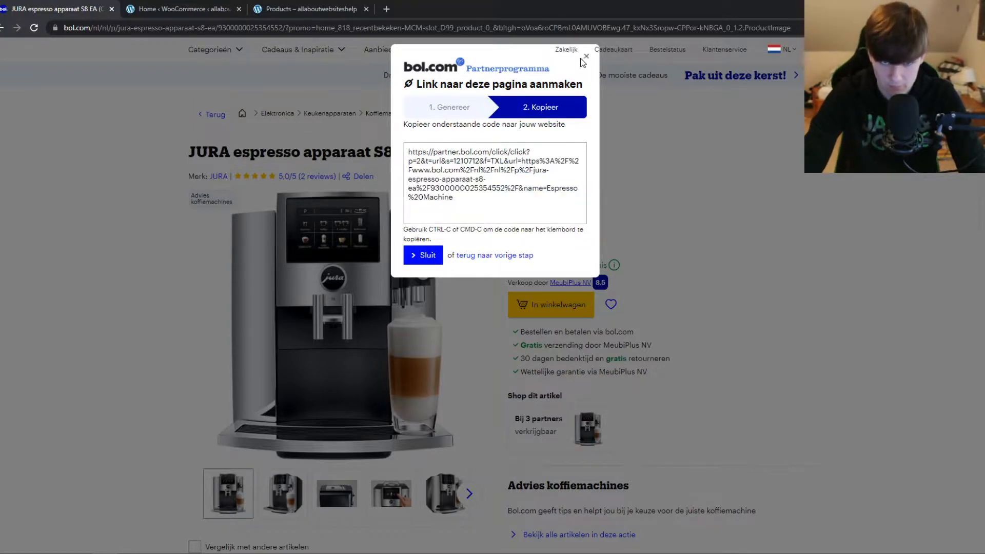
left_click(431, 259)
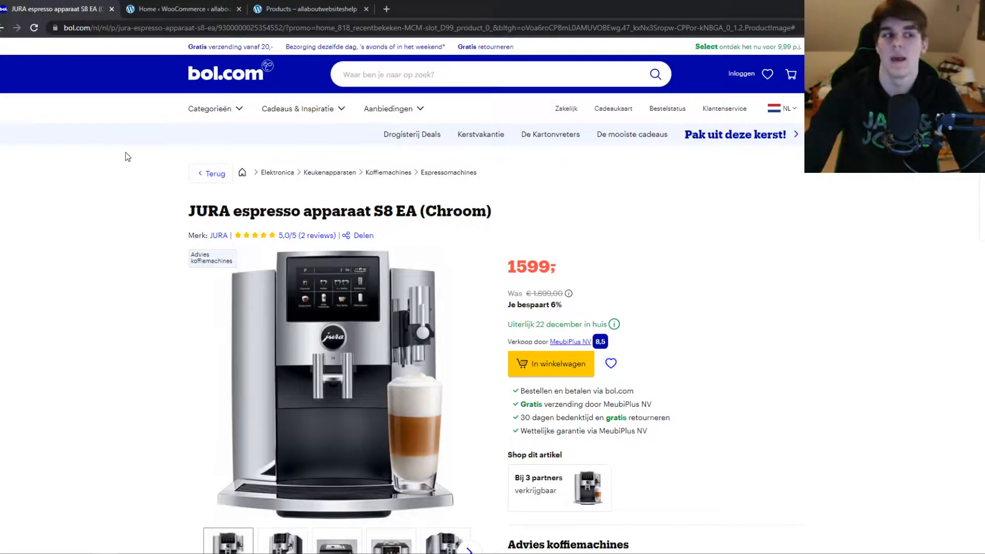
Switch to the WordPress admin, view the installed plugins and start adding a new product.
left_click(164, 9)
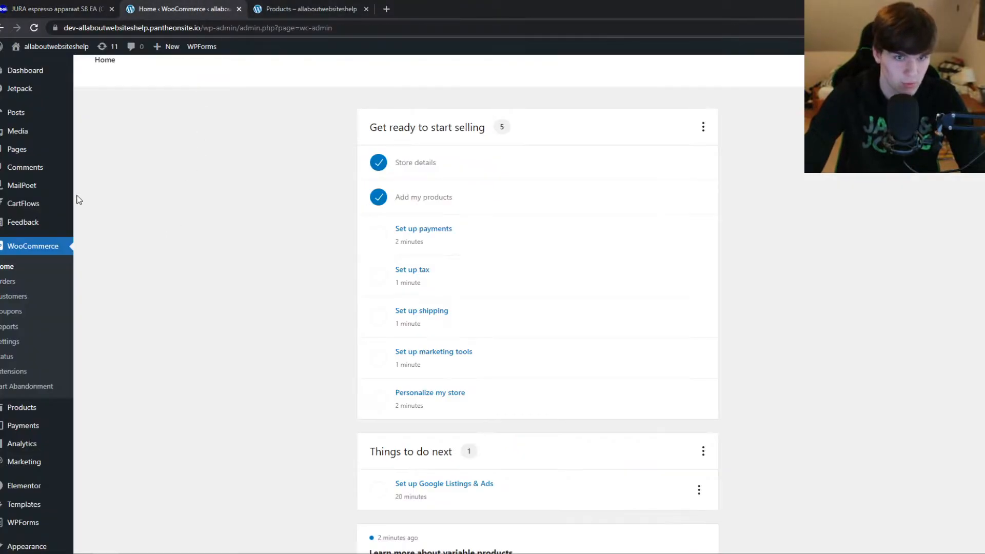
left_click(25, 71)
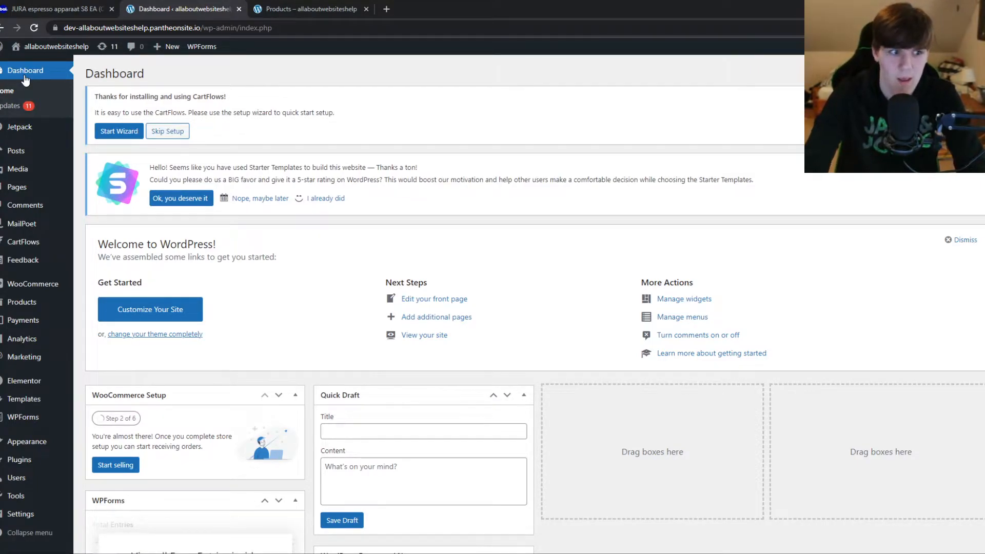
left_click(14, 465)
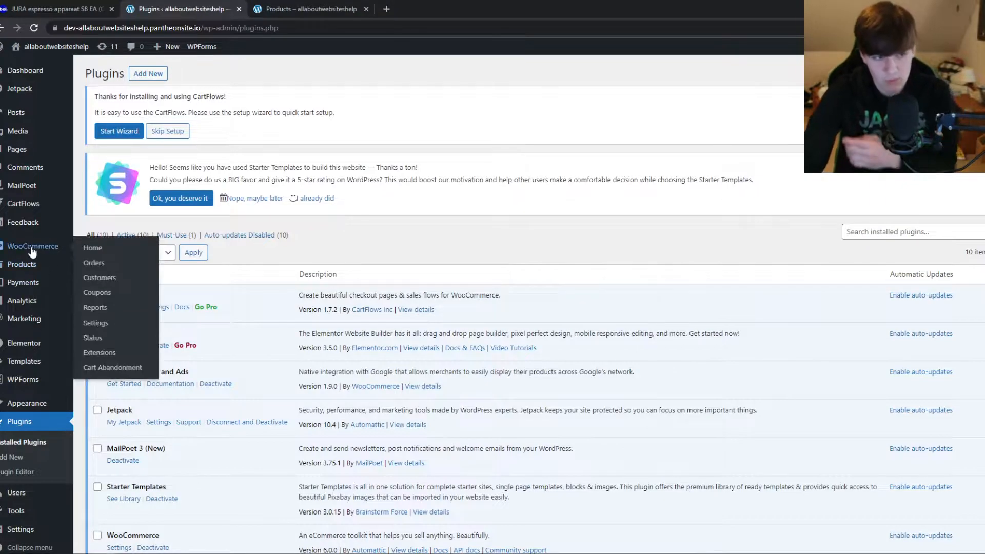
mouse_move(16, 268)
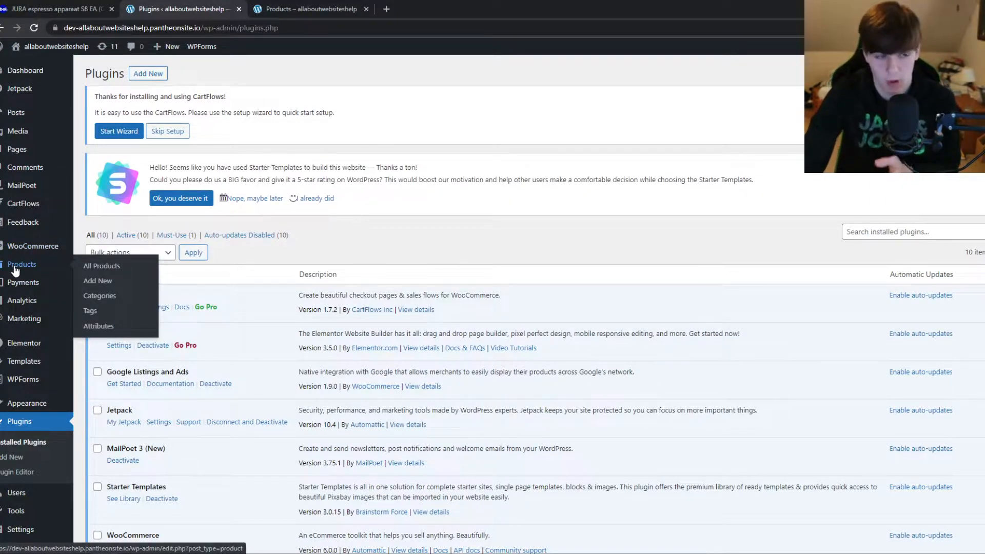
left_click(102, 281)
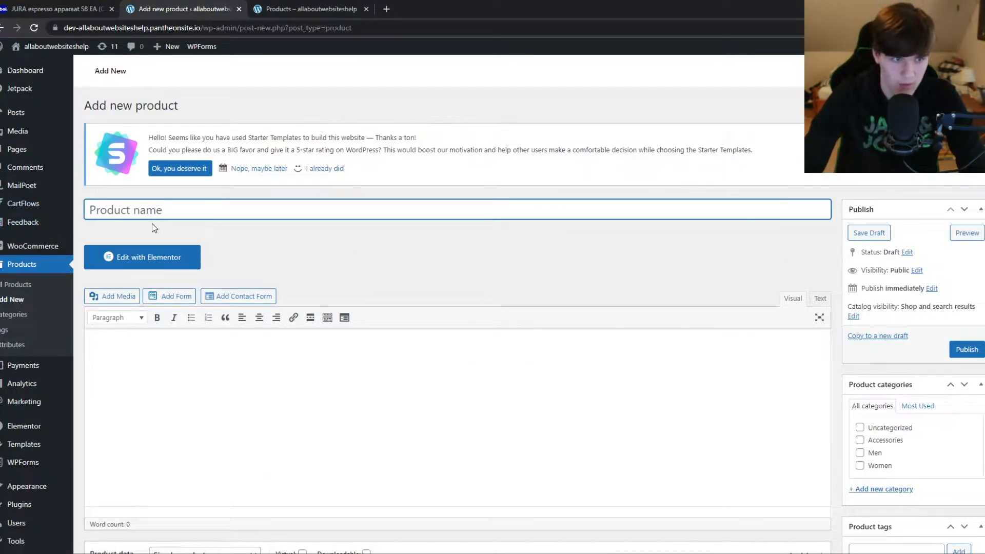
Name the new product "Espresso machine".
type("Espross")
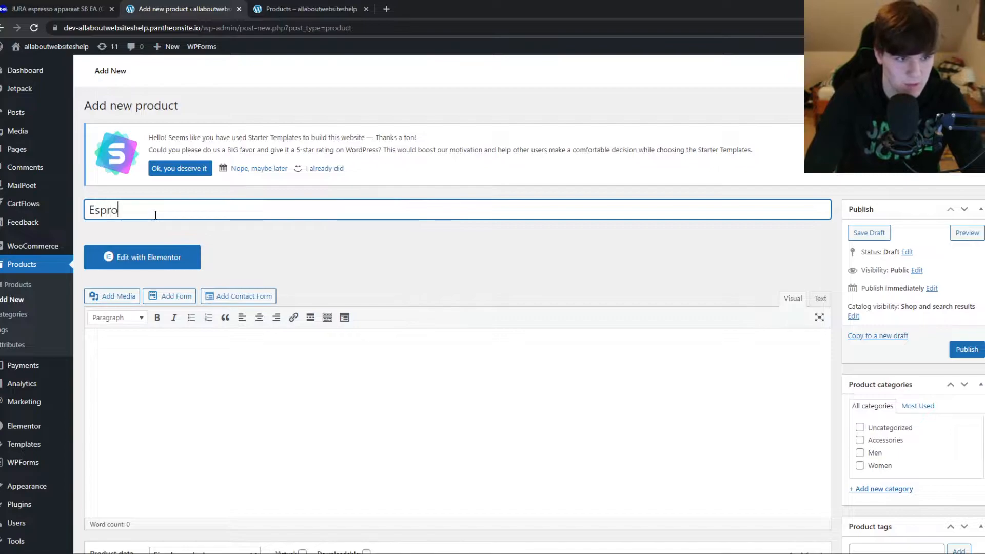
key("BackSpace")
key("BackSpace")
key("BackSpace")
type("esoo")
key("BackSpace")
key("BackSpace")
key("BackSpace")
type("so machine")
Switch to the bol.com espresso machine page and copy its whole product description, from the Productbeschrijving heading through the last paragraph.
left_click(133, 361)
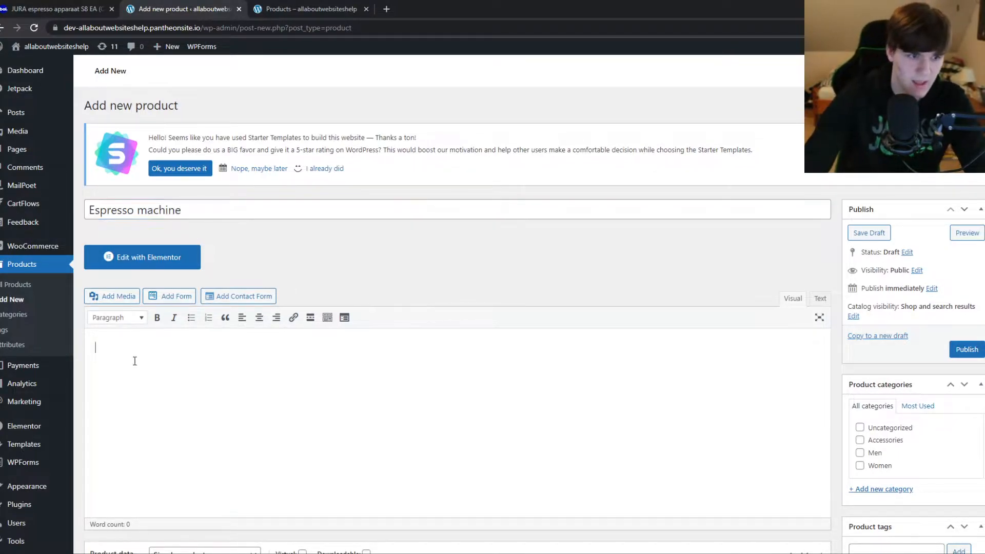
left_click(67, 6)
scroll(414, 231, "down", 6)
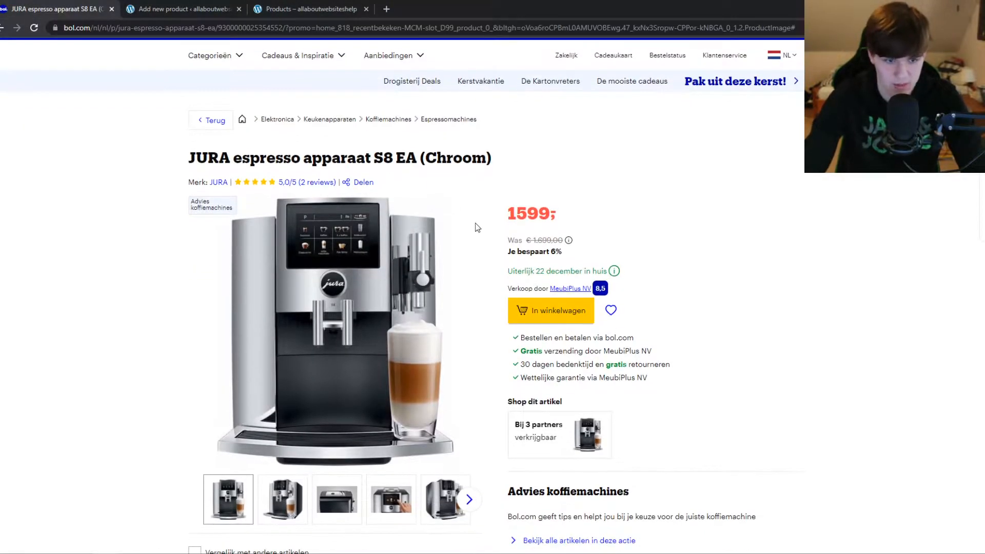
scroll(357, 292, "up", 4)
scroll(357, 292, "down", 6)
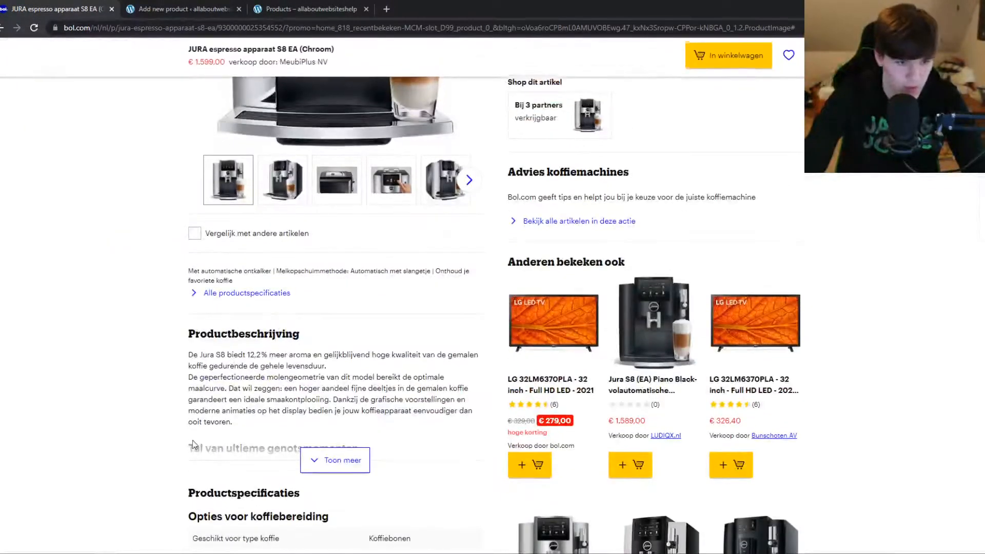
left_click_drag(248, 378, 181, 302)
left_click(308, 408)
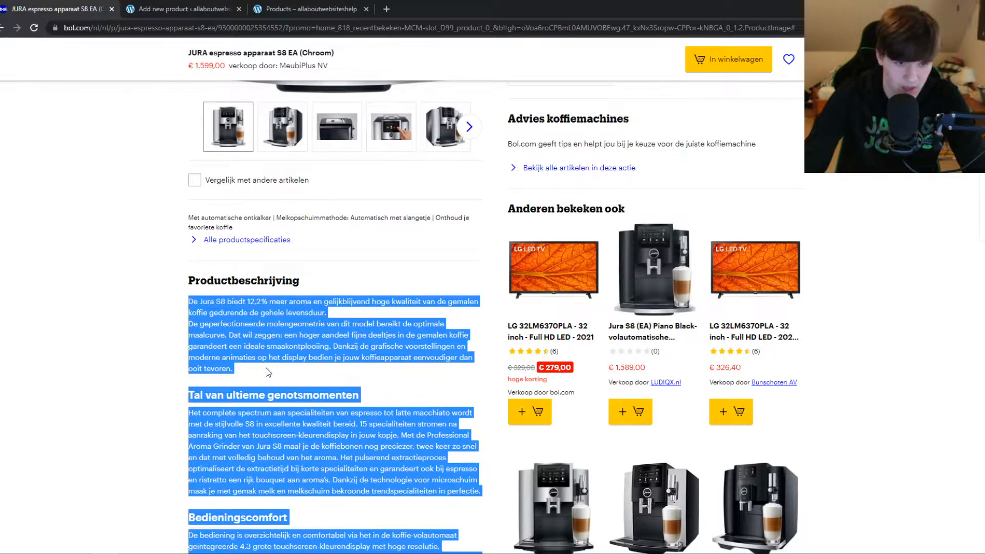
scroll(267, 369, "down", 4)
double_click(259, 344)
scroll(272, 364, "down", 3)
left_click_drag(330, 361, 179, 256)
scroll(158, 194, "up", 5)
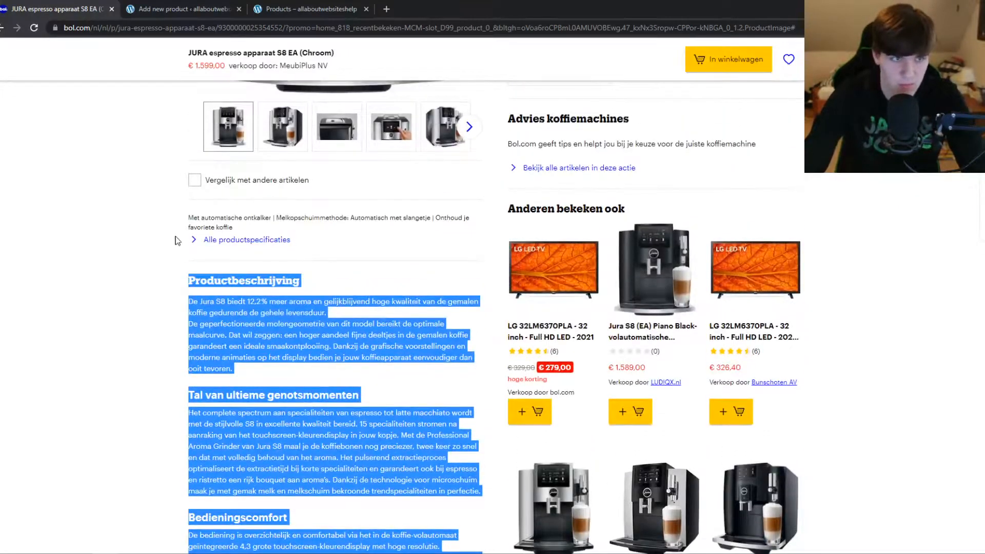
Paste the copied bol.com text into the long description of the new WooCommerce product.
left_click(195, 9)
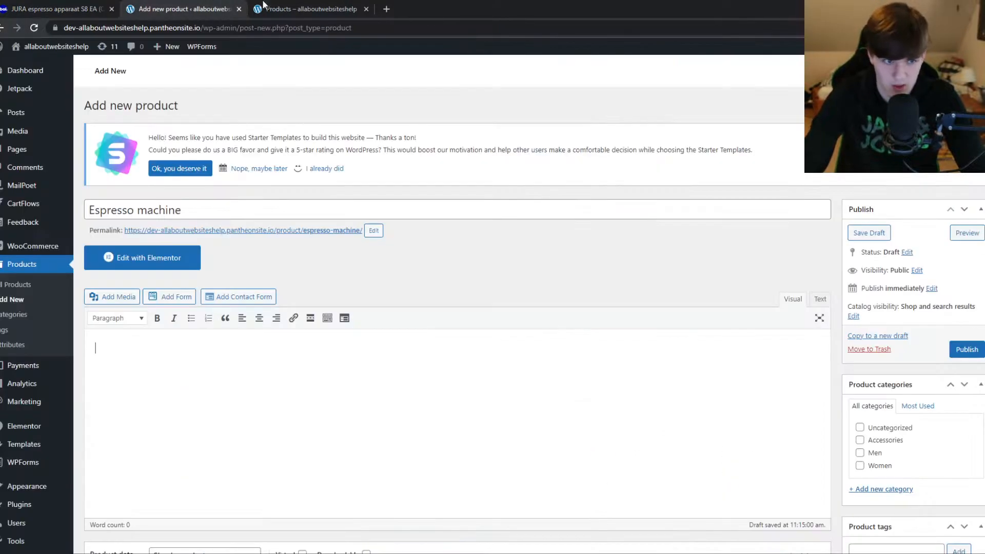
left_click(116, 348)
key("ctrl+v")
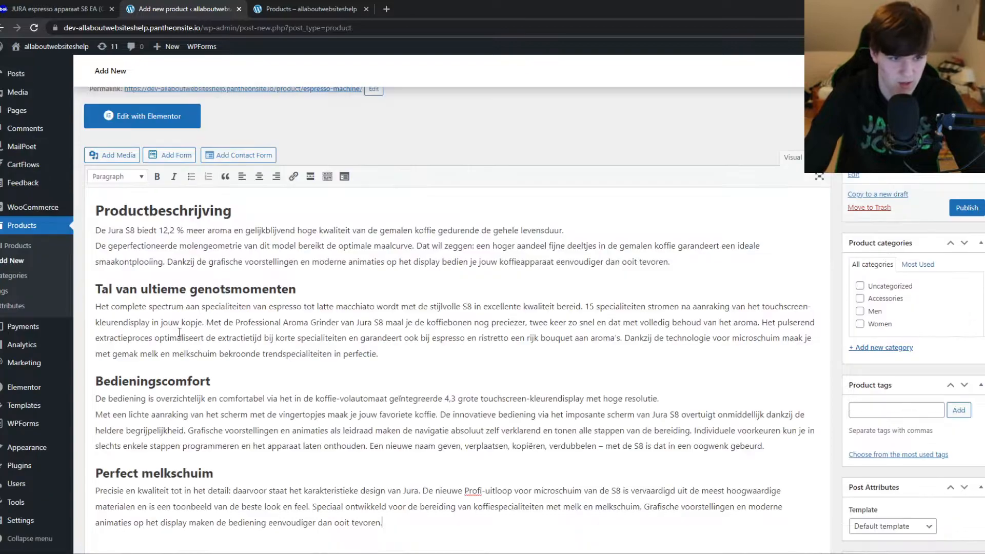
scroll(279, 286, "up", 5)
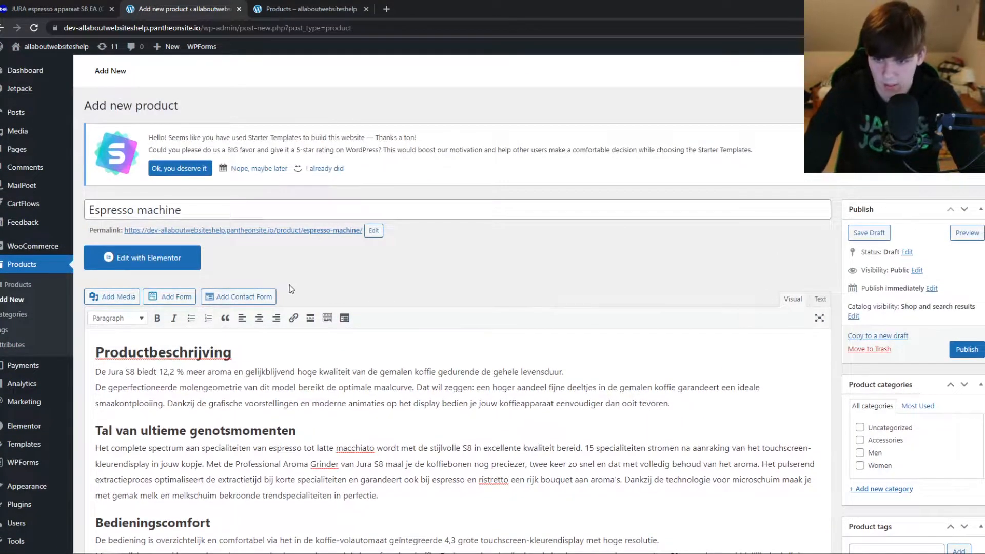
Create a new product category named "Coffee" and assign it to the product.
scroll(875, 389, "down", 1)
scroll(875, 389, "down", 2)
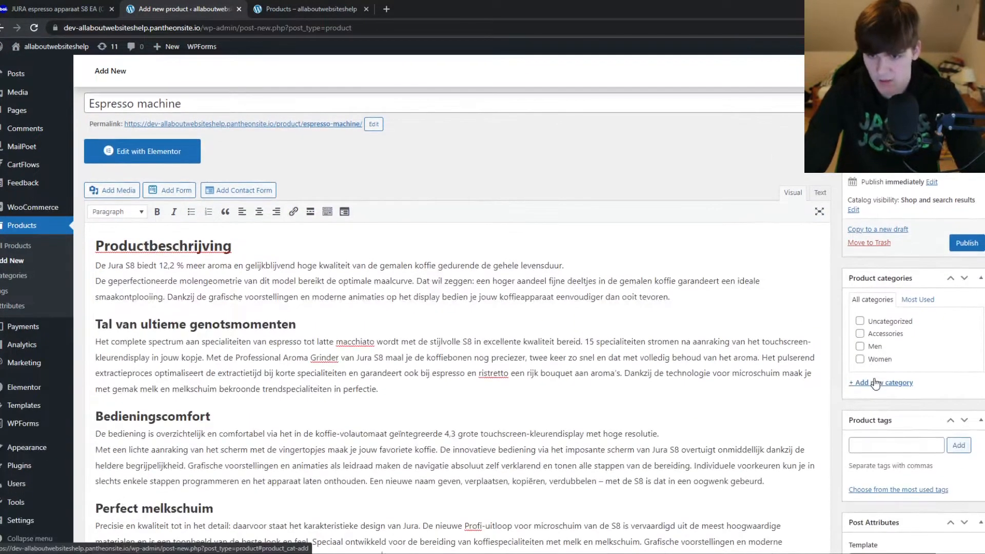
left_click(872, 390)
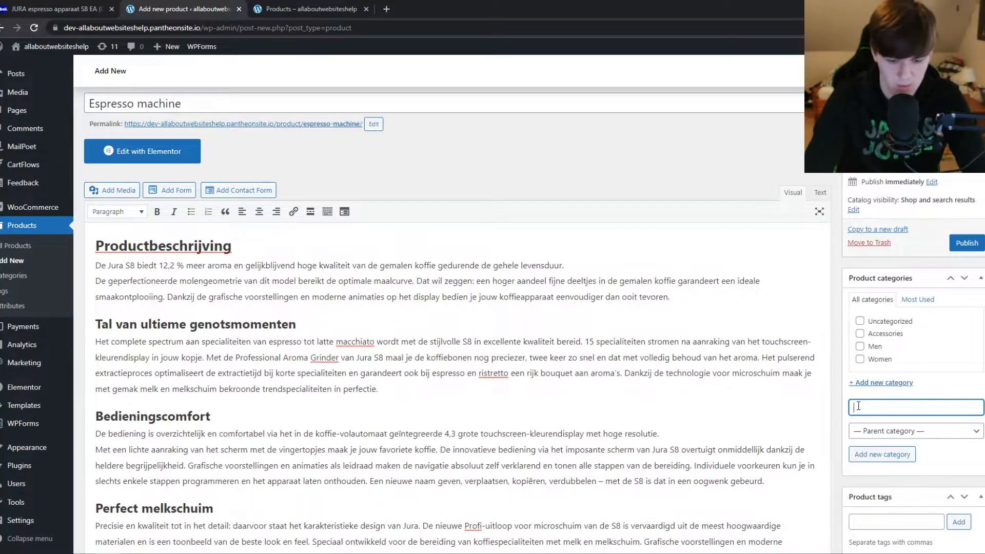
type("Coffe")
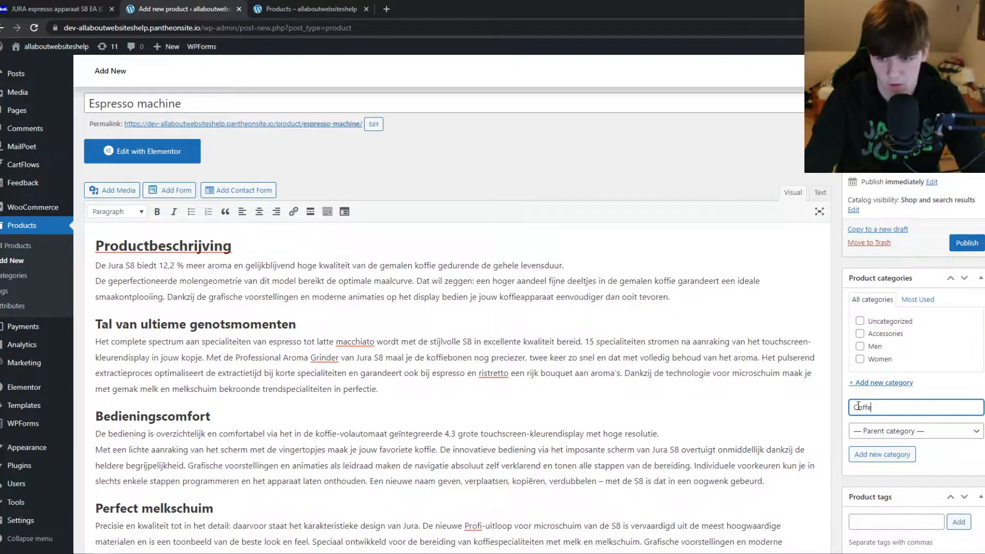
type("e")
left_click(899, 457)
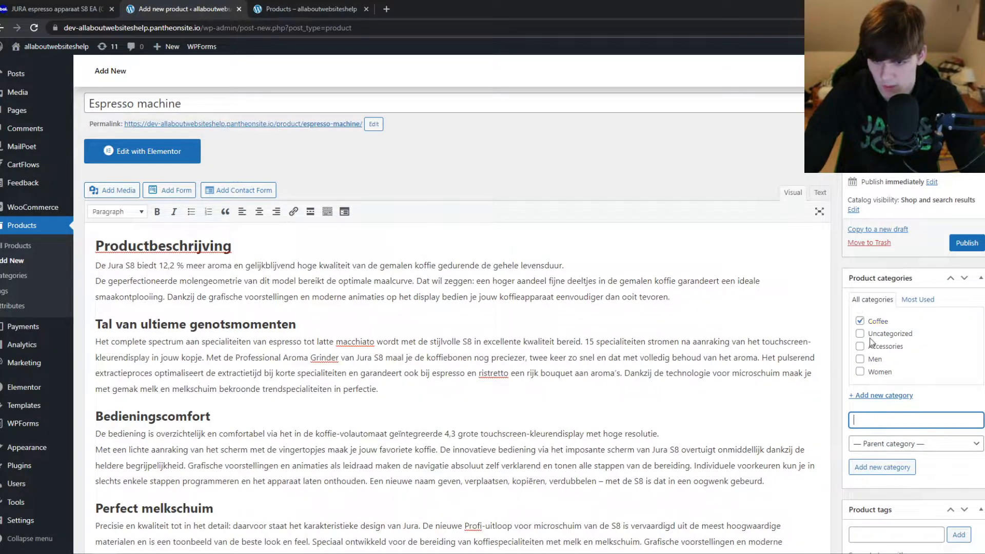
Add the product tag "espresso".
scroll(898, 334, "down", 3)
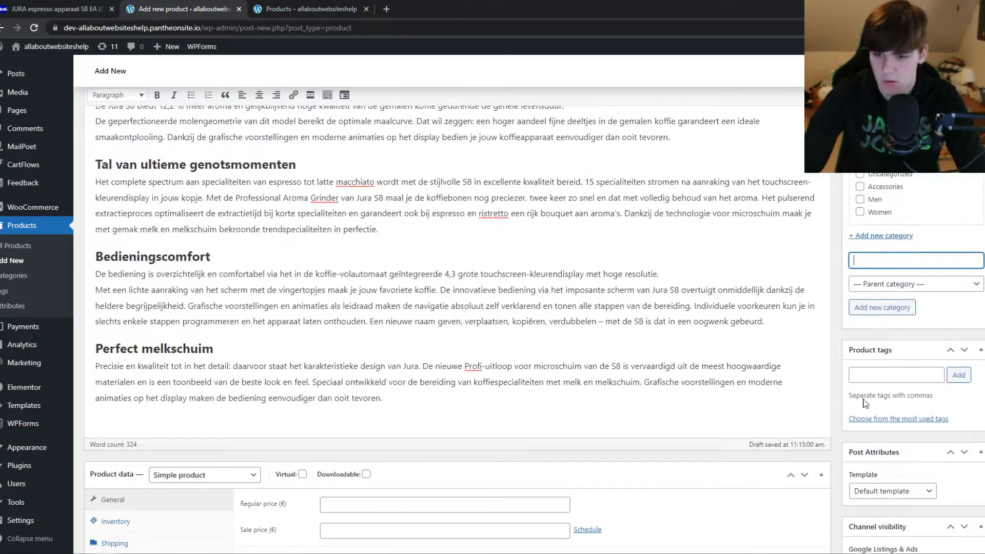
left_click(872, 378)
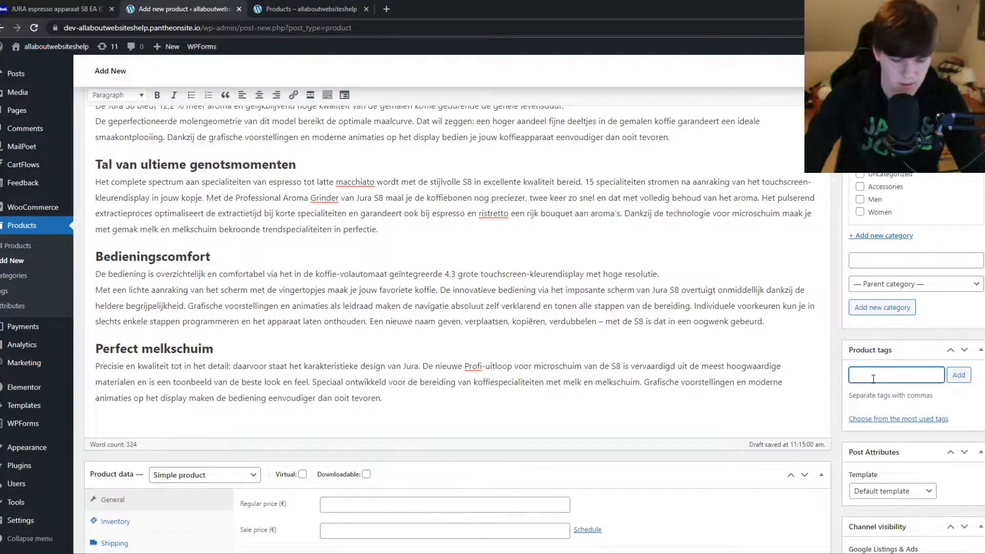
type("esprse")
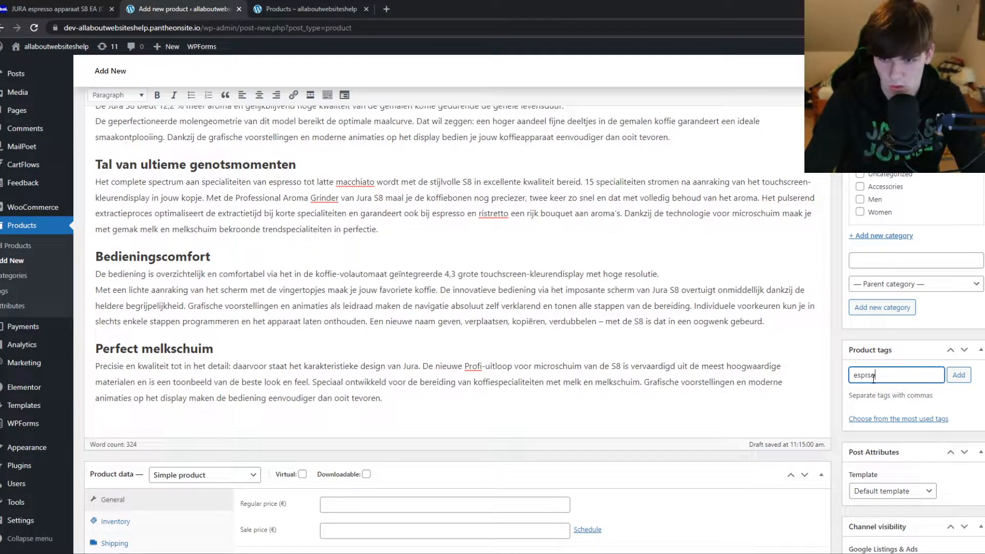
key("BackSpace")
key("BackSpace")
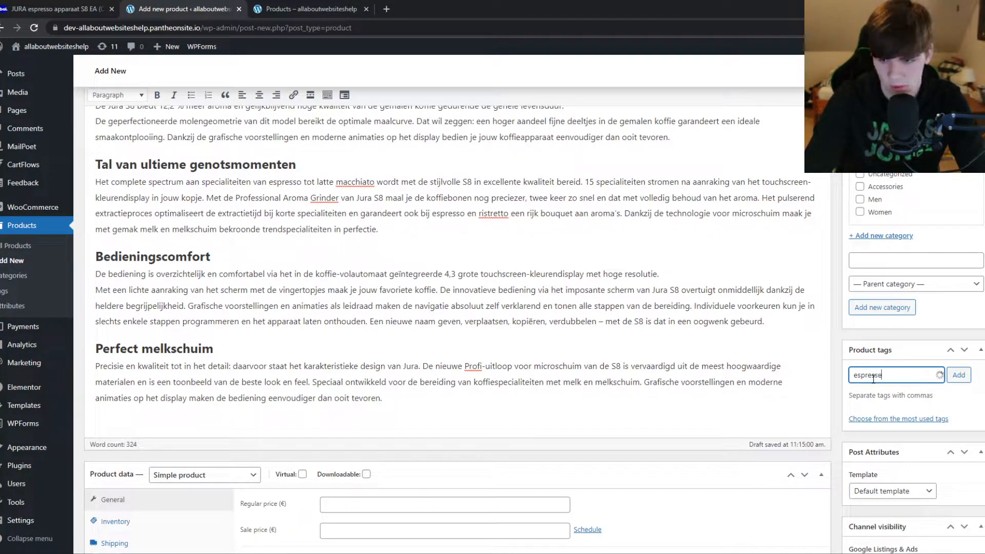
key("Return")
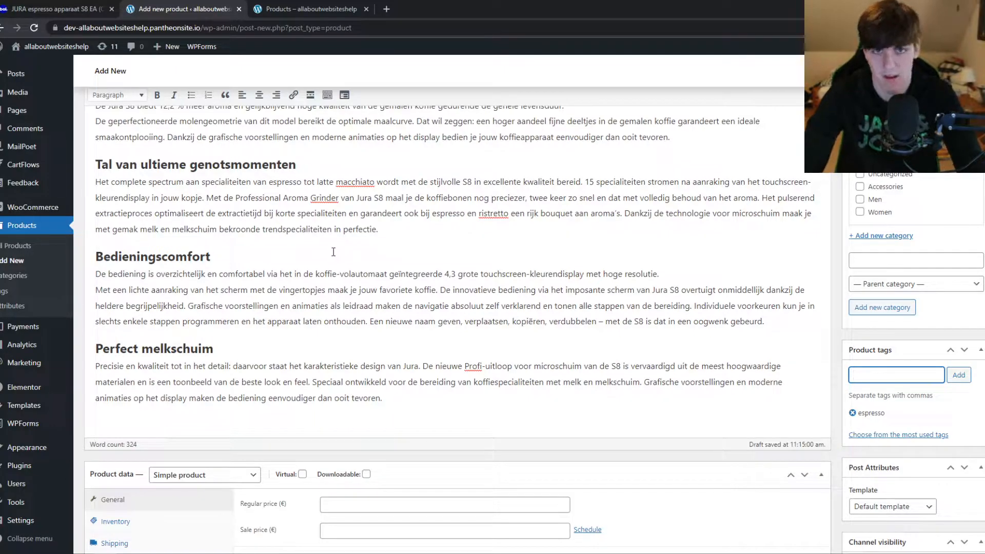
Set the product type to External/Affiliate product in the product data.
scroll(897, 369, "down", 1)
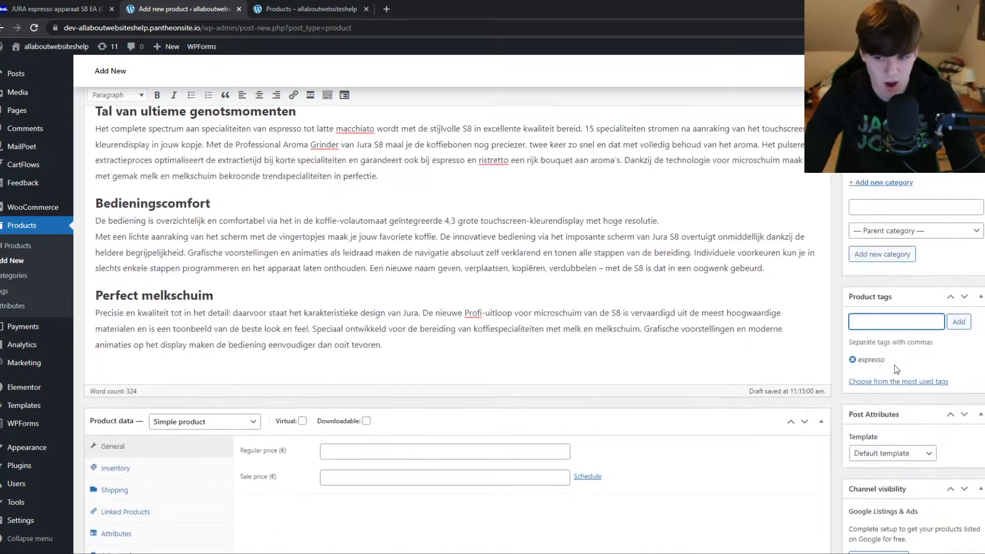
scroll(866, 394, "down", 3)
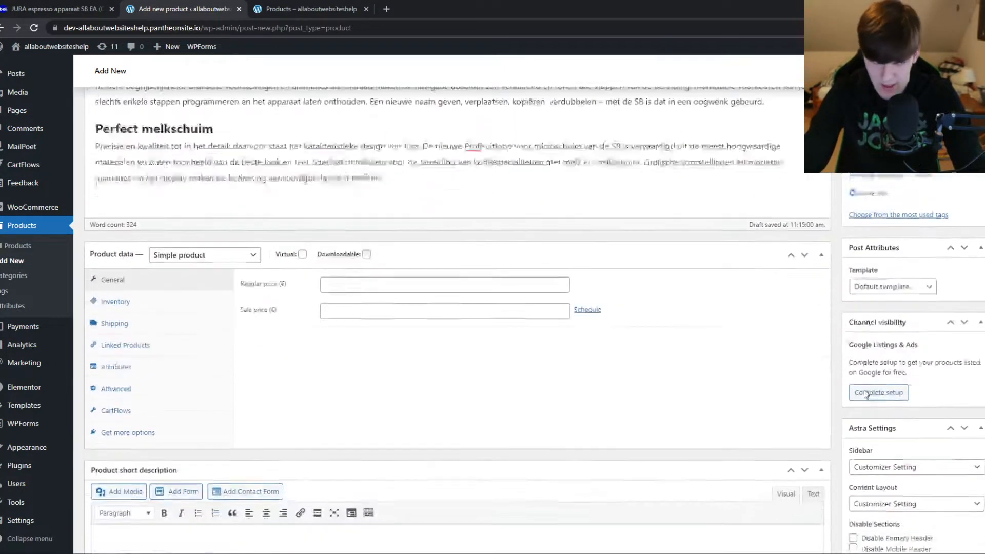
scroll(865, 394, "down", 1)
scroll(750, 416, "down", 1)
scroll(750, 416, "up", 2)
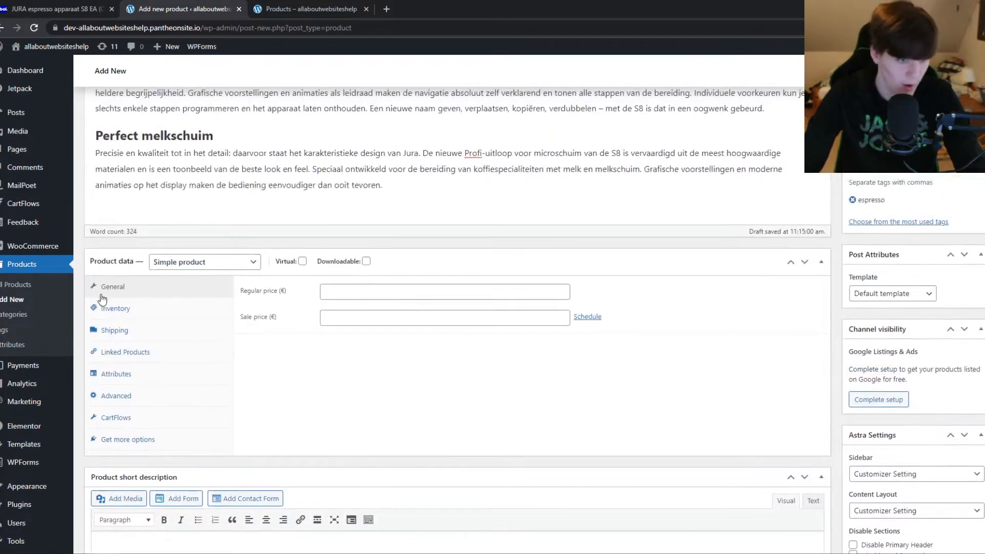
left_click(193, 264)
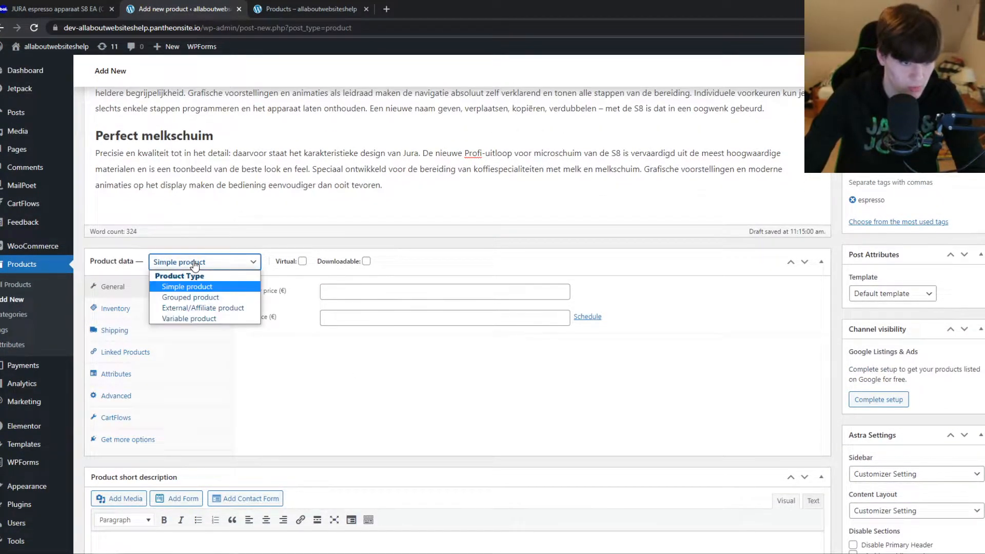
left_click(180, 308)
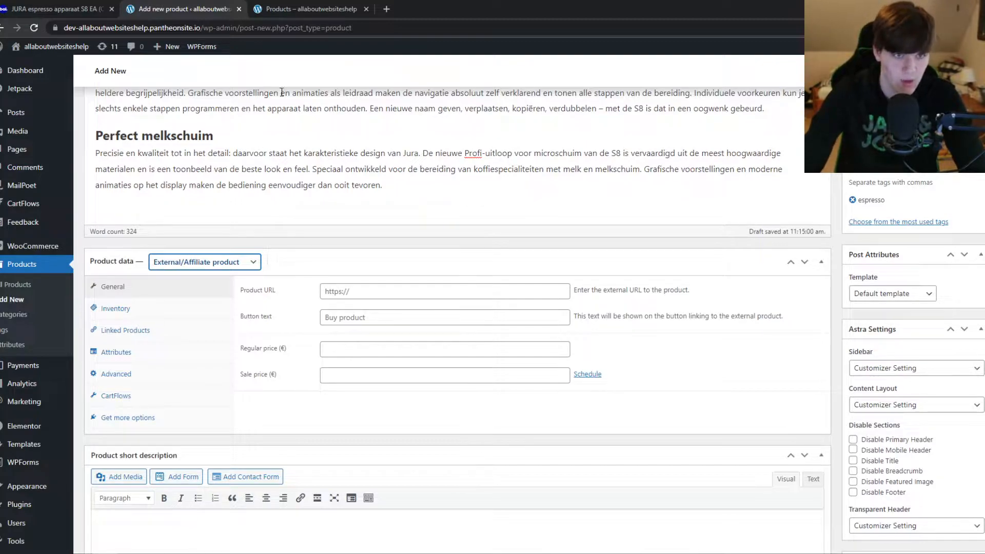
Retrieve the bol.com partner link from the clipboard history and paste it as the product URL.
key("ctrl+grave")
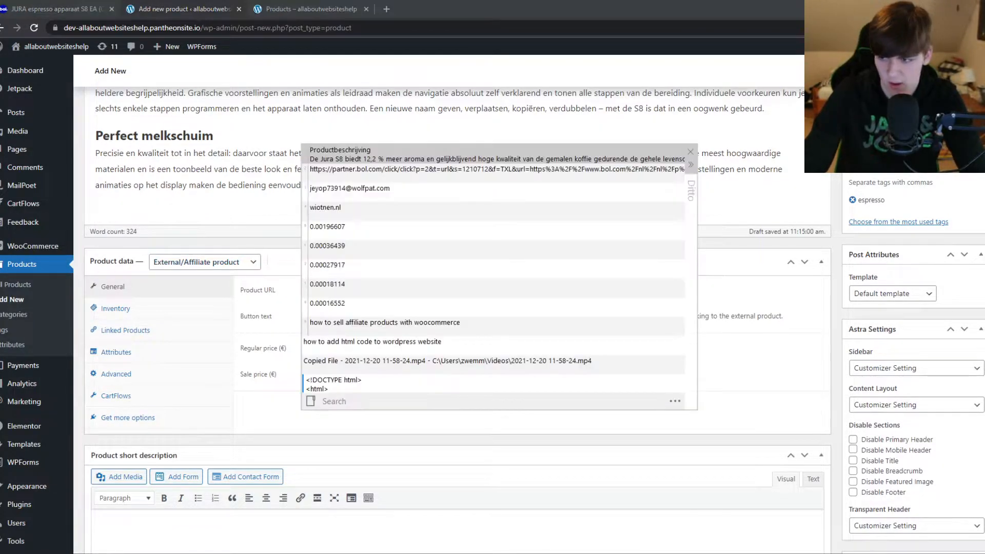
double_click(357, 172)
left_click(358, 293)
key("ctrl+v")
left_click_drag(348, 294, 264, 291)
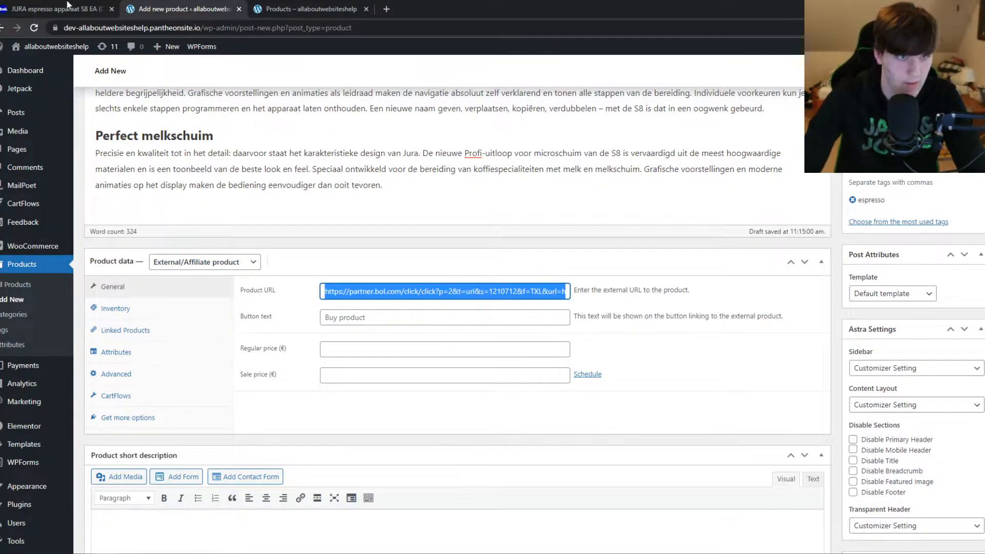
View the espresso machine's bol.com page, return to the product form and check its button text and regular price fields.
left_click(76, 11)
left_click(274, 325)
scroll(199, 247, "up", 10)
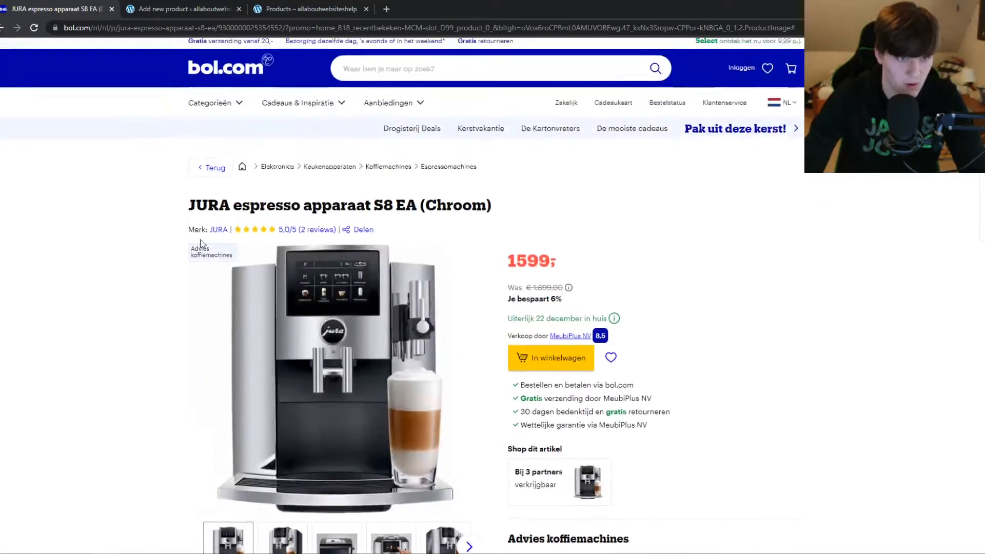
left_click(169, 9)
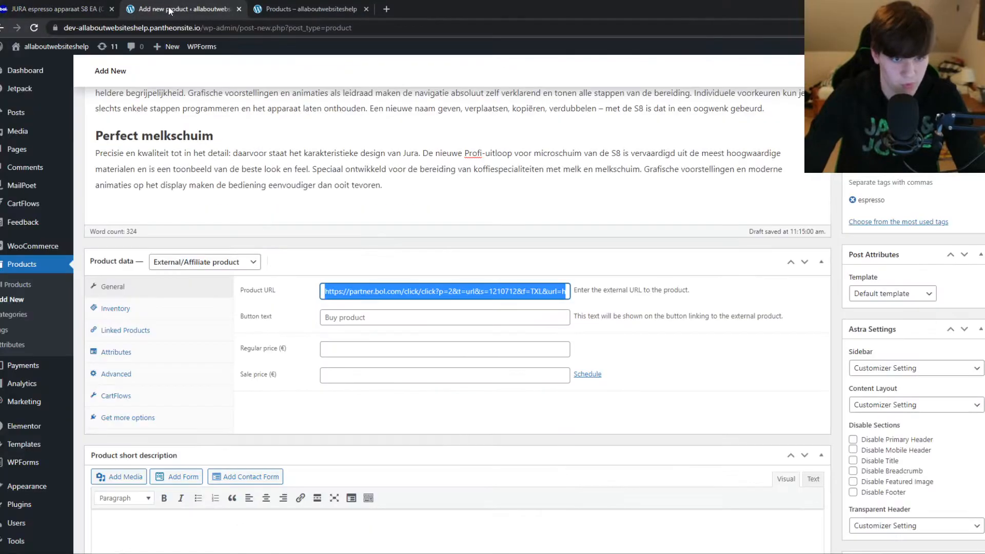
left_click(322, 321)
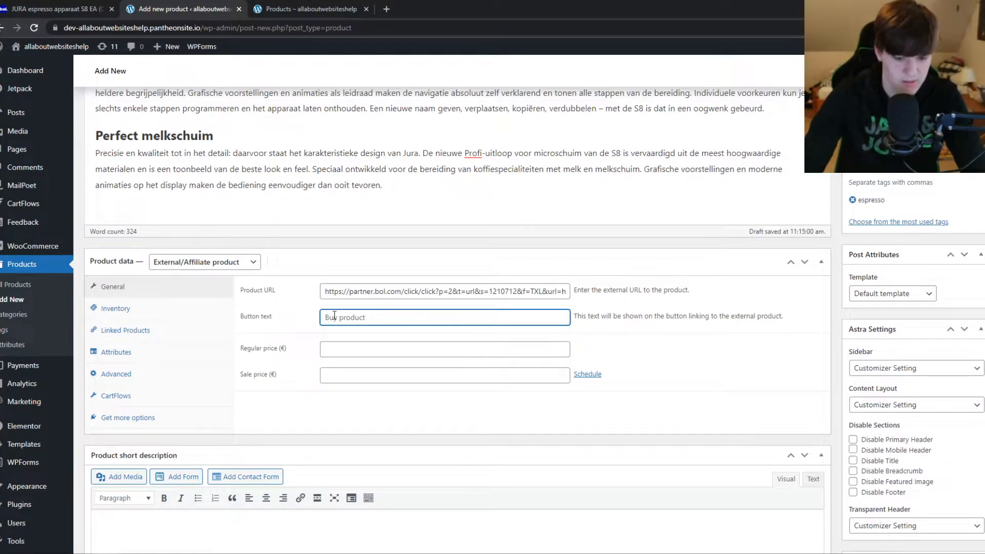
left_click(350, 348)
left_click(317, 337)
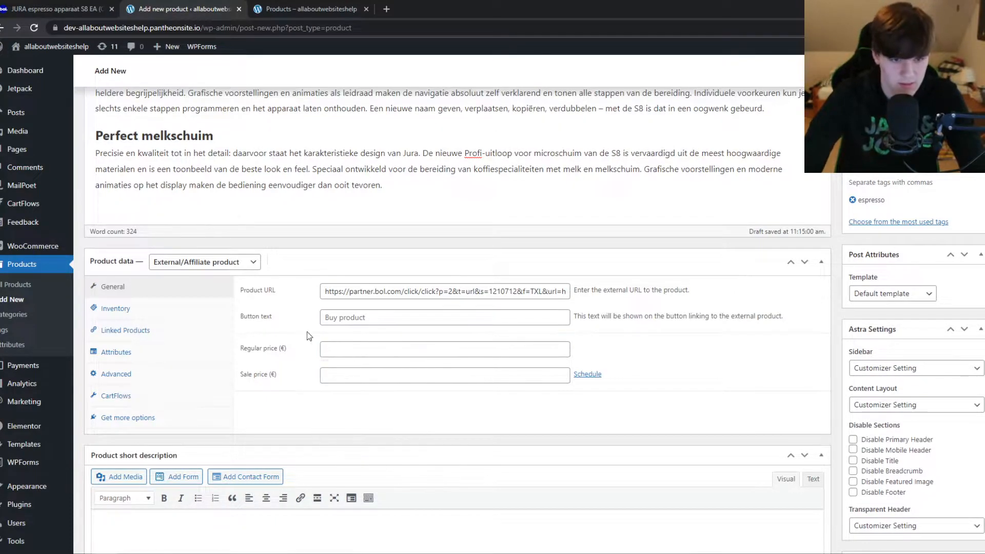
Try to transfer the machine's price from the bol.com page into the regular price, and undo the paste.
left_click(56, 9)
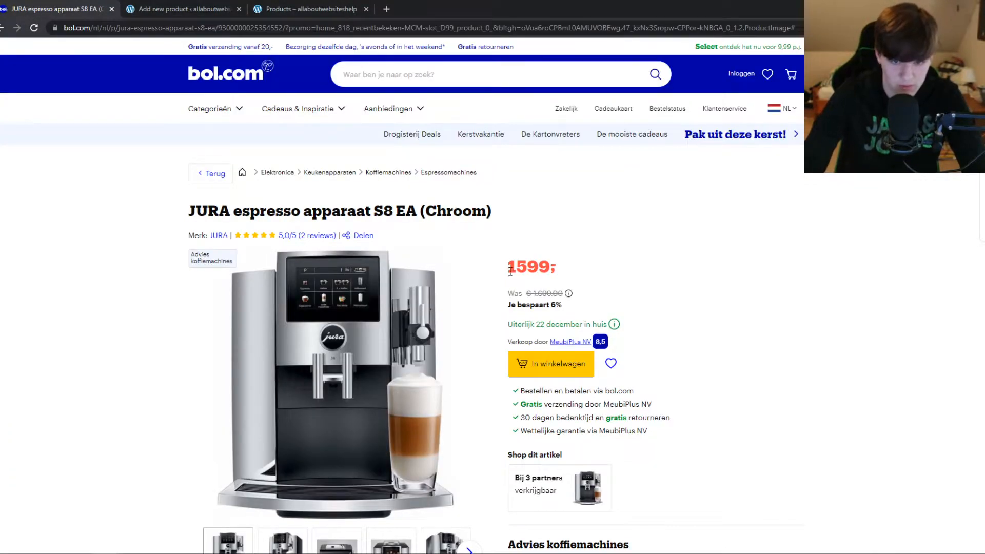
left_click_drag(509, 271, 560, 279)
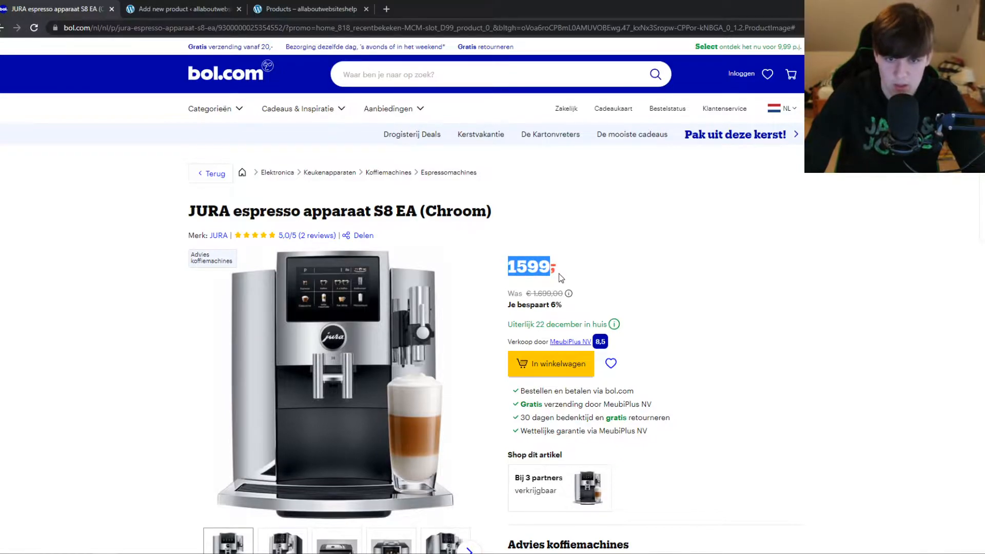
left_click(183, 8)
left_click(332, 349)
key("ctrl+v")
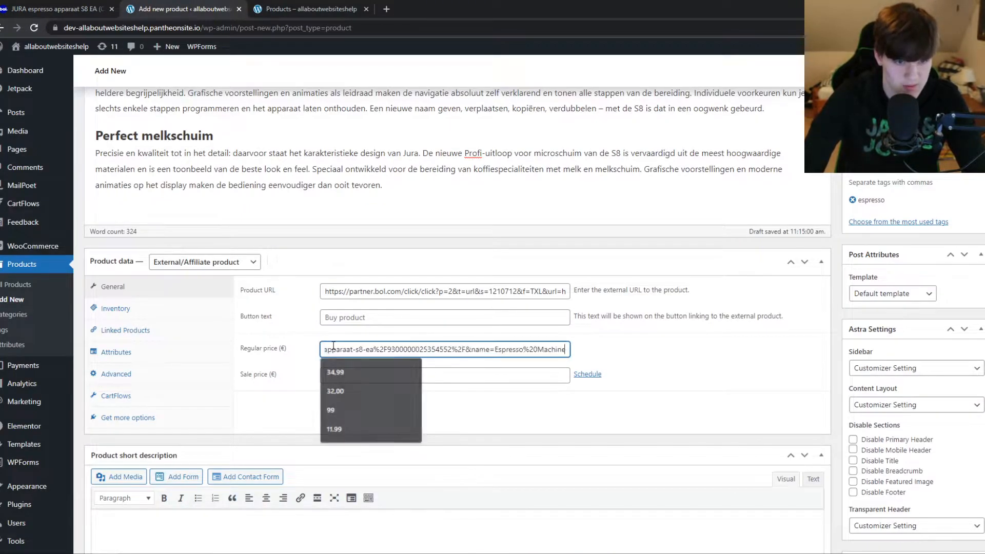
key("ctrl+z")
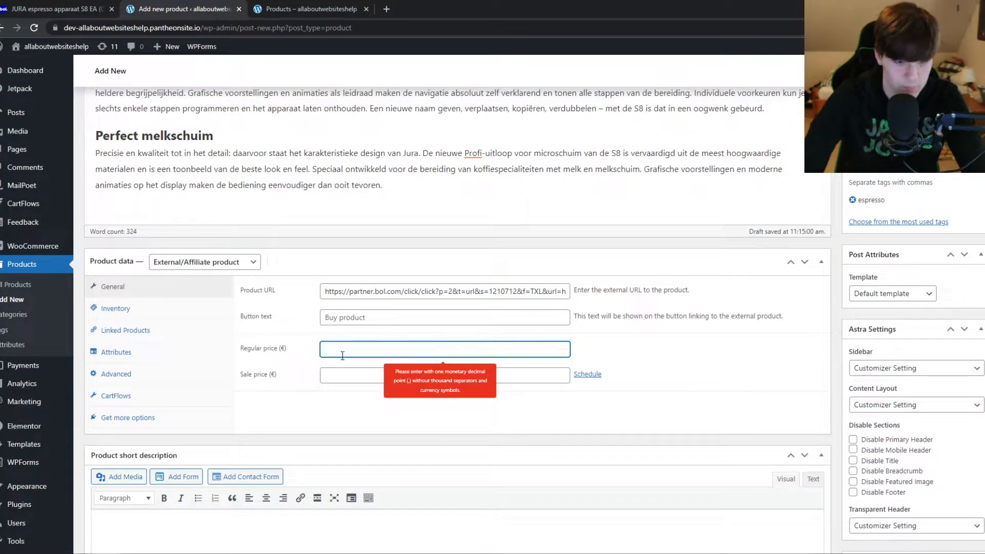
Copy the price 1599 from the bol.com page and try to enter it as the product's sale price.
left_click(105, 4)
double_click(523, 264)
key("ctrl+c")
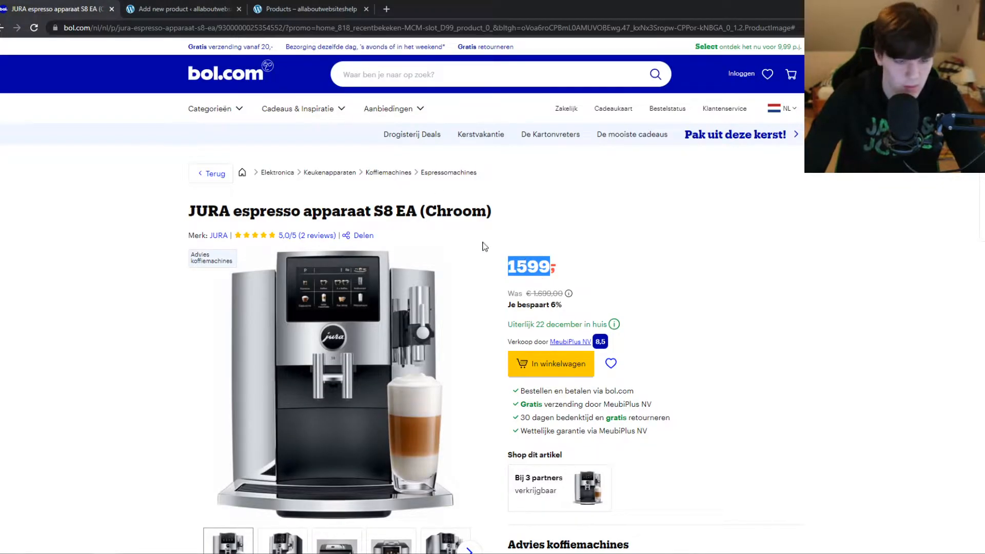
left_click(154, 5)
left_click(330, 377)
key("ctrl+v")
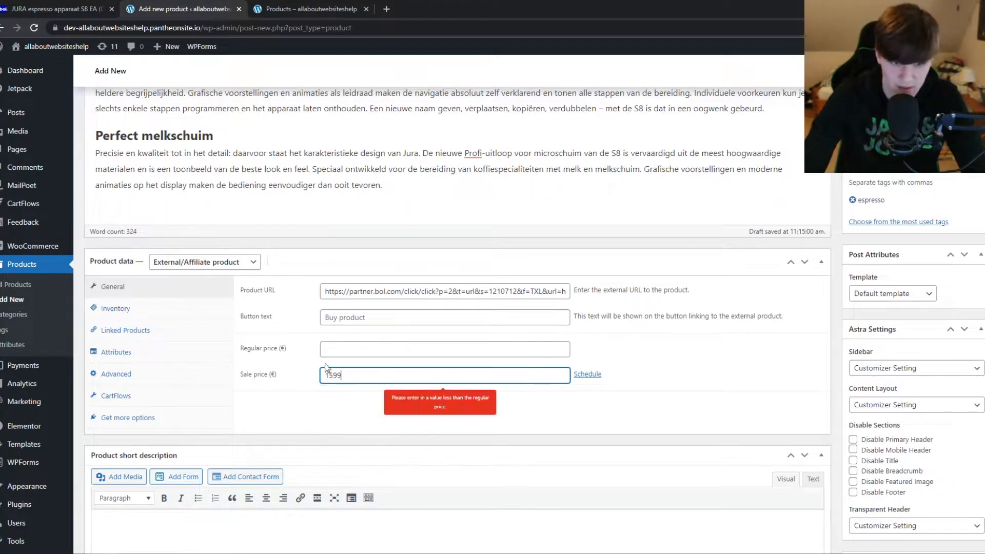
Set the product's regular price to 1700 euros.
left_click(335, 351)
type("1700")
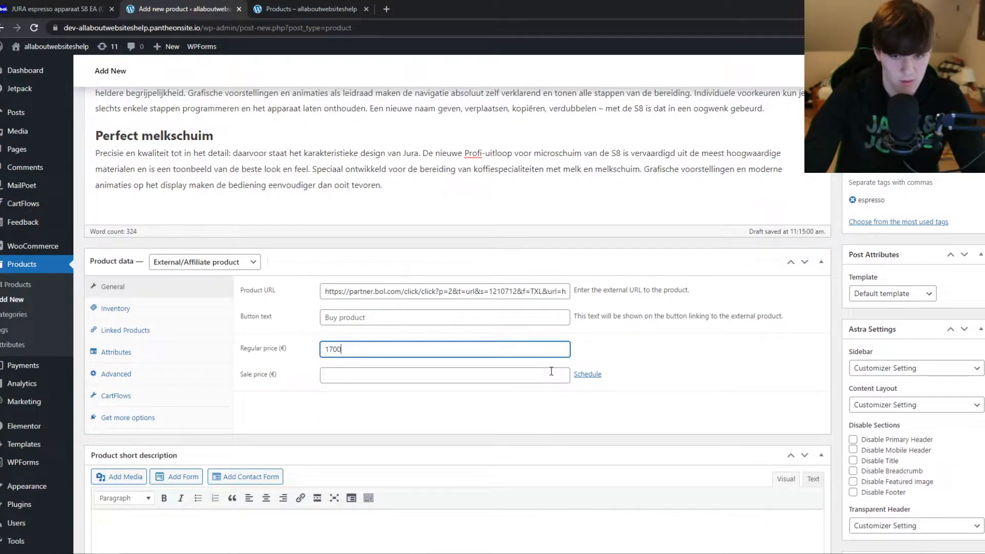
Set the product's sale price to 1599 euros.
left_click_drag(579, 378, 379, 372)
left_click(376, 370)
key("ctrl+a")
type("1")
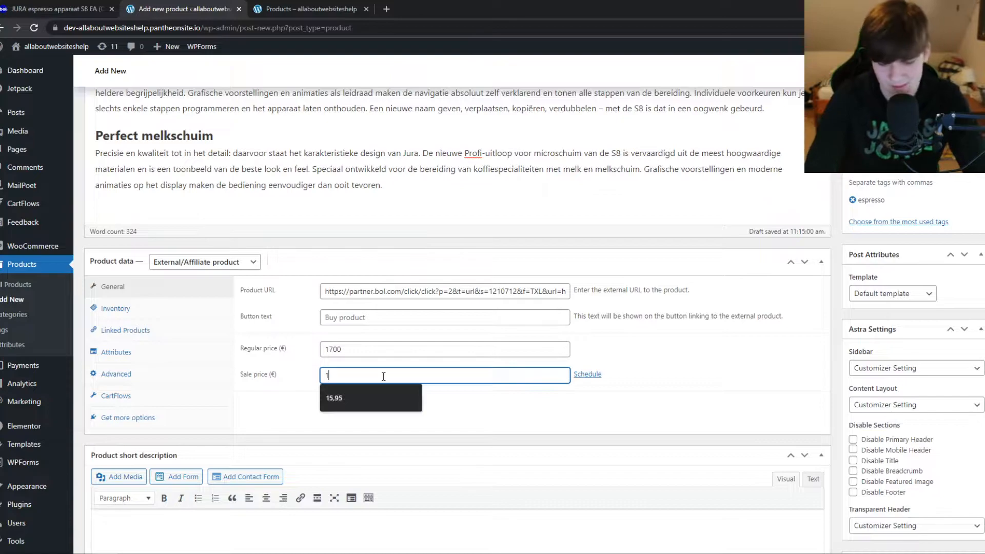
type("599")
left_click(359, 400)
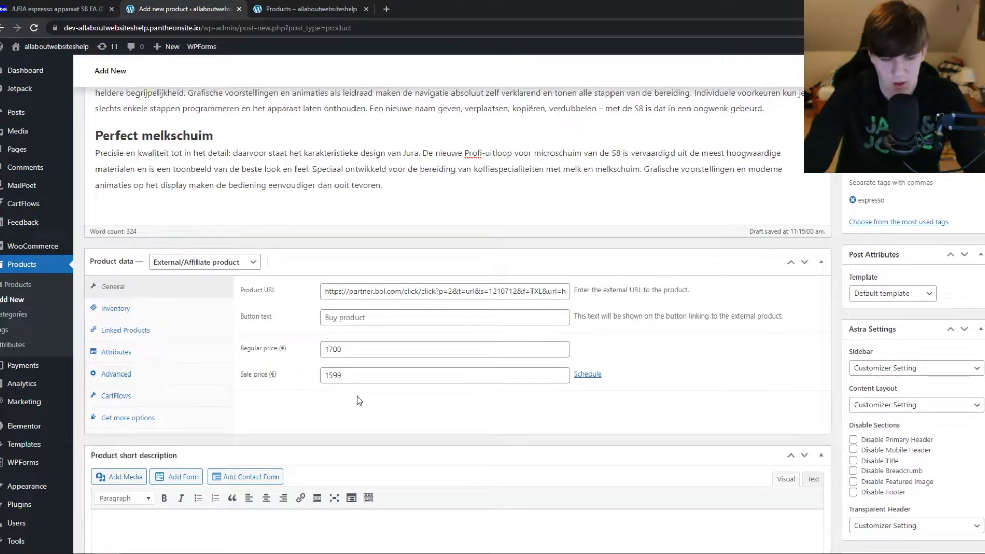
Clear the regular and sale prices and set the product's regular price to 1599 euros.
double_click(353, 352)
key("BackSpace")
key("Tab")
left_click(324, 351)
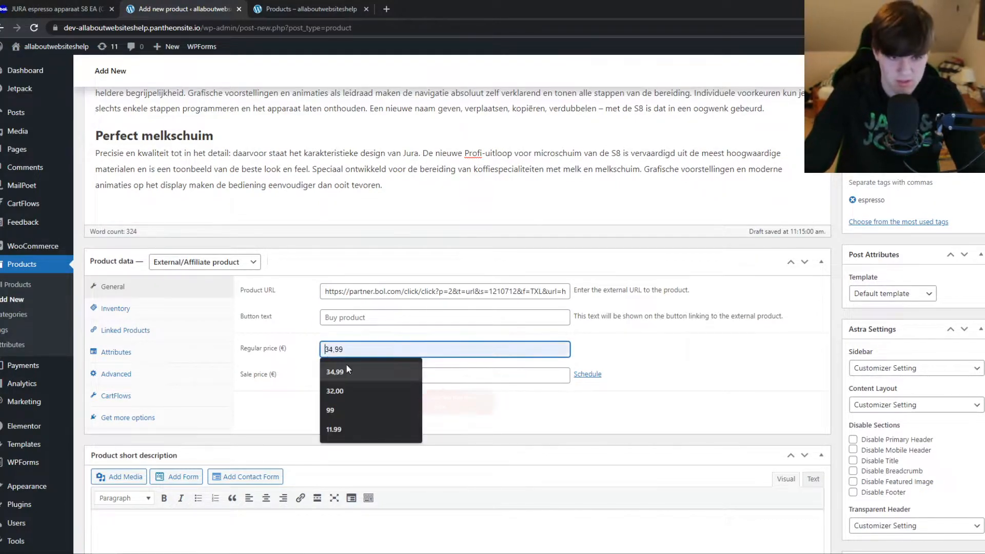
left_click_drag(473, 375, 310, 374)
key("BackSpace")
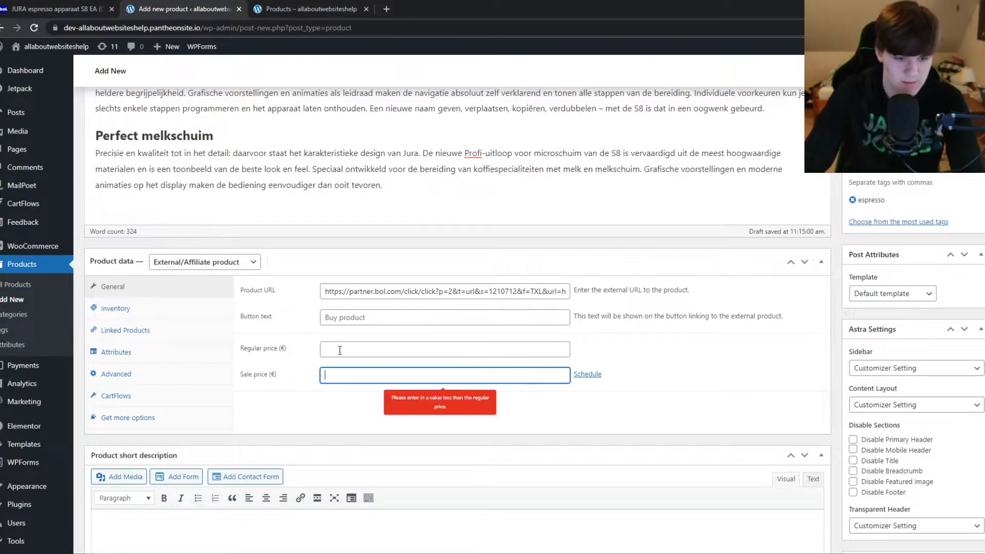
left_click(341, 353)
type("1599")
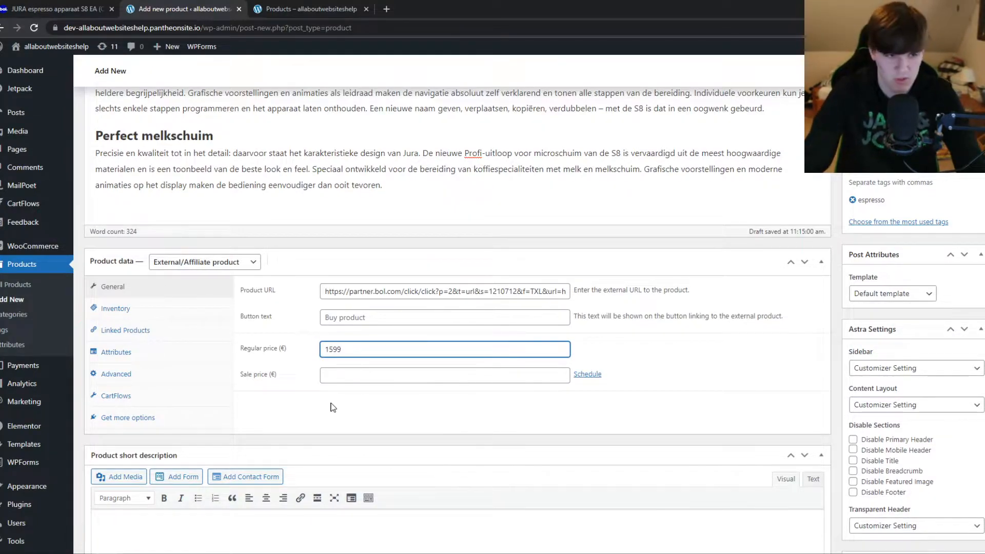
left_click(333, 407)
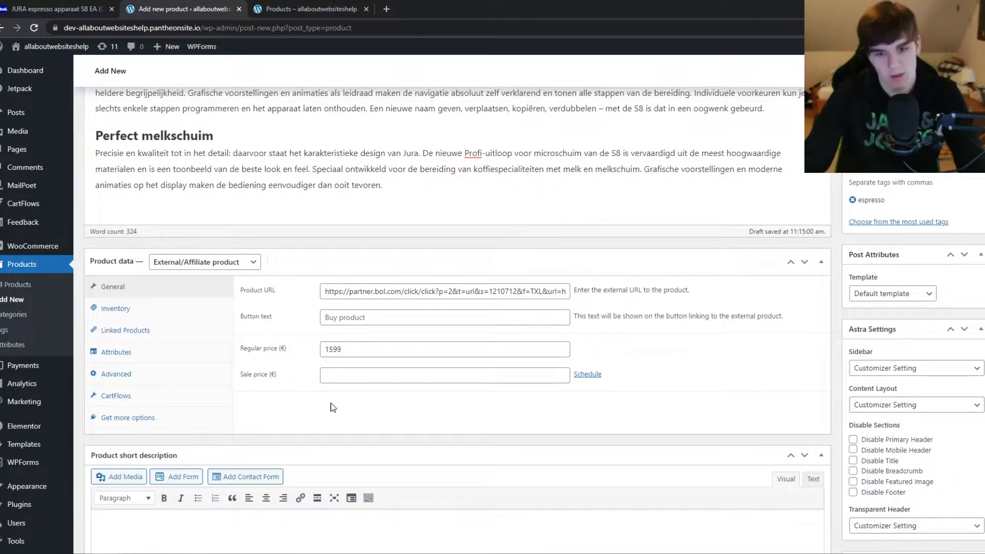
Review the product's inventory, linked products, attributes and advanced settings, and look at the machine's bol.com page in between.
left_click(132, 309)
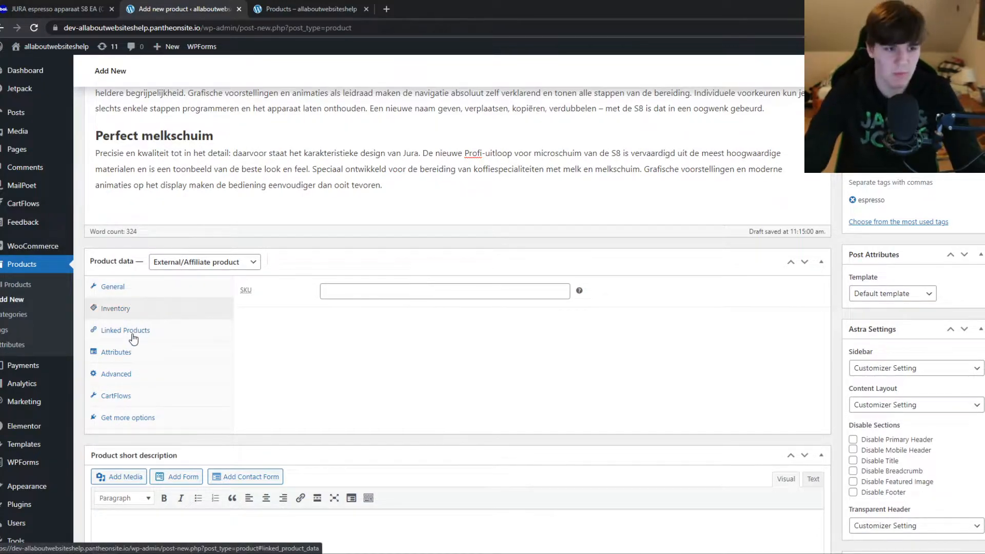
left_click(132, 332)
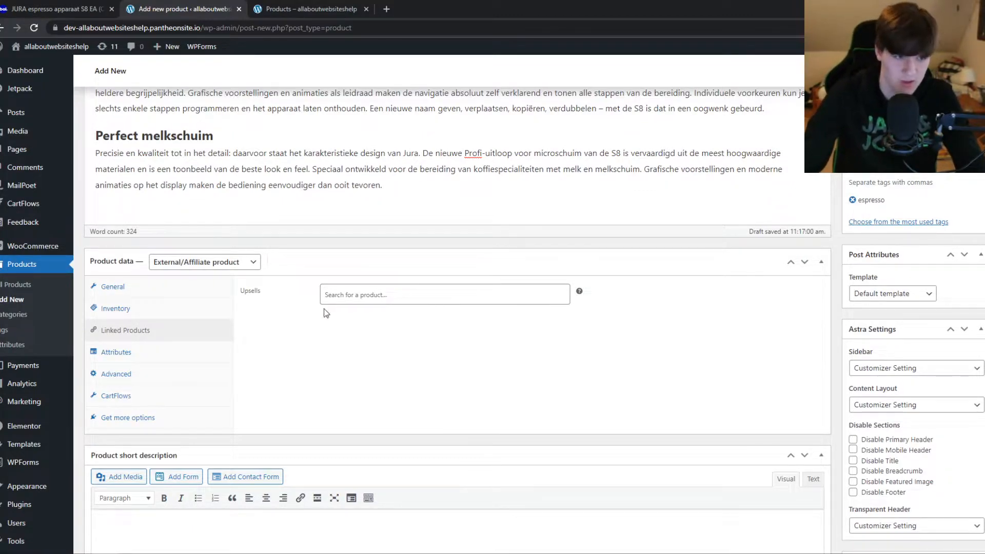
left_click(104, 357)
left_click(293, 289)
left_click(293, 289)
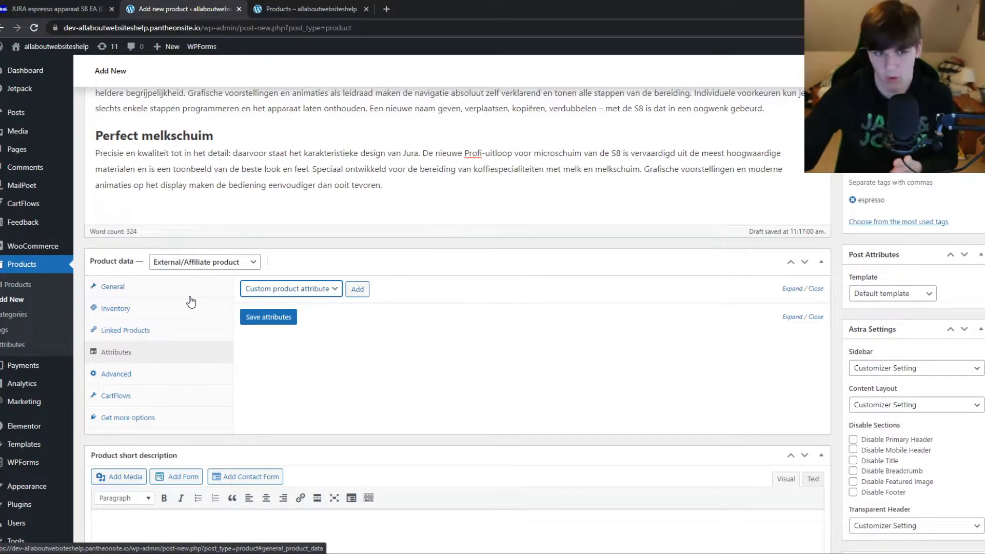
left_click(77, 9)
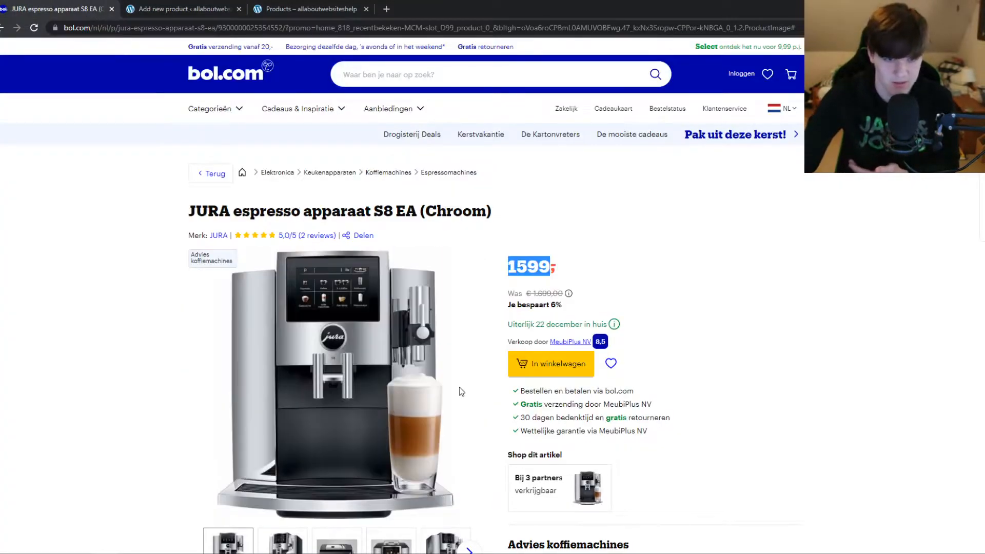
scroll(461, 395, "down", 1)
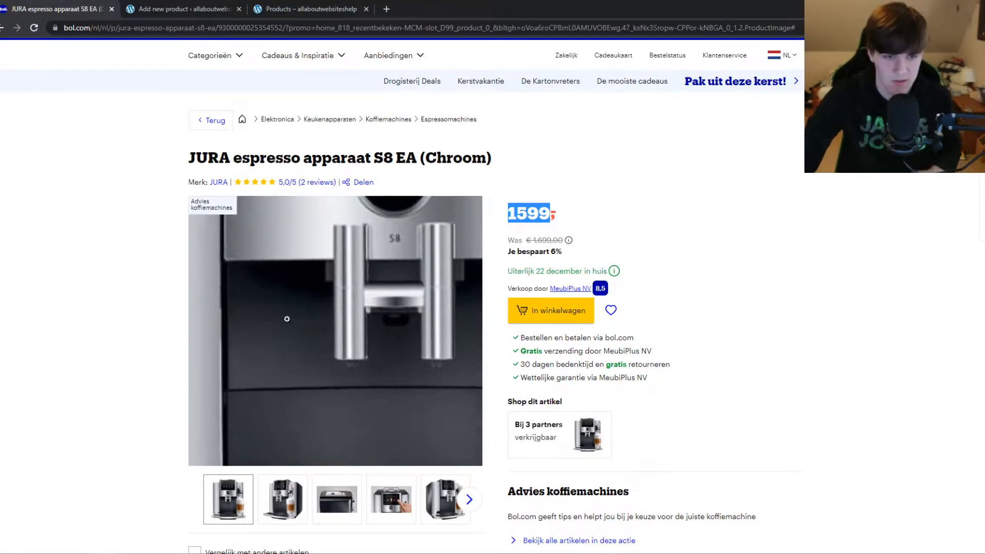
left_click(169, 8)
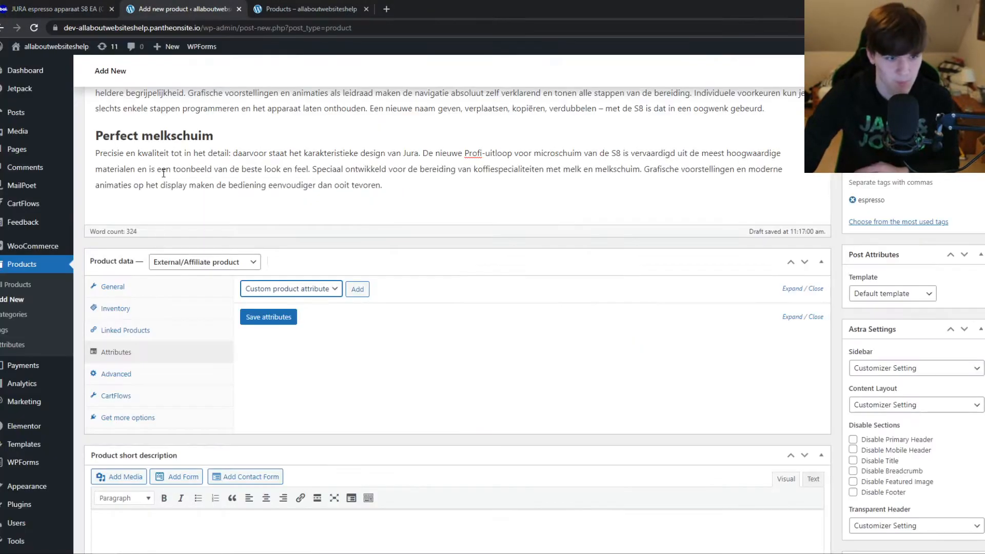
left_click(117, 374)
scroll(215, 352, "down", 2)
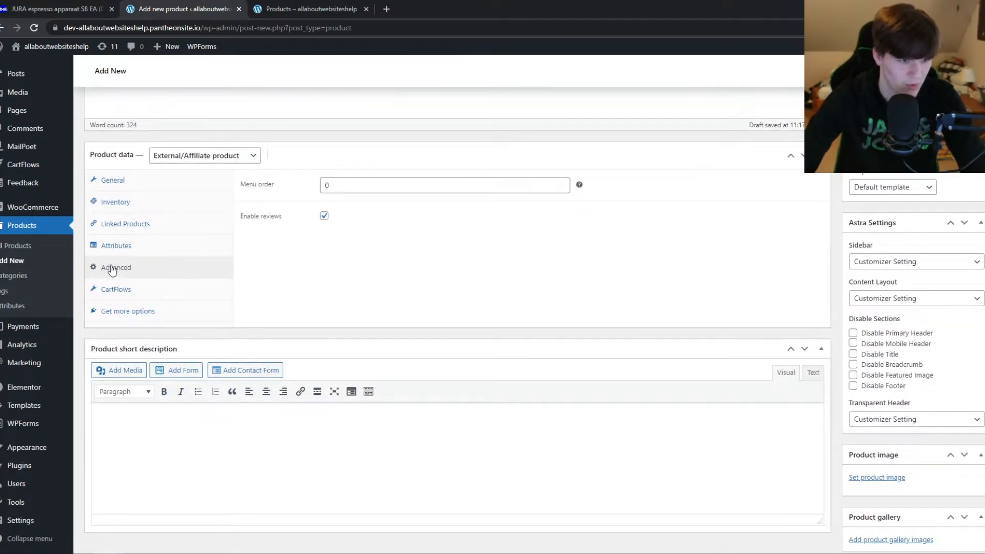
scroll(149, 308, "down", 1)
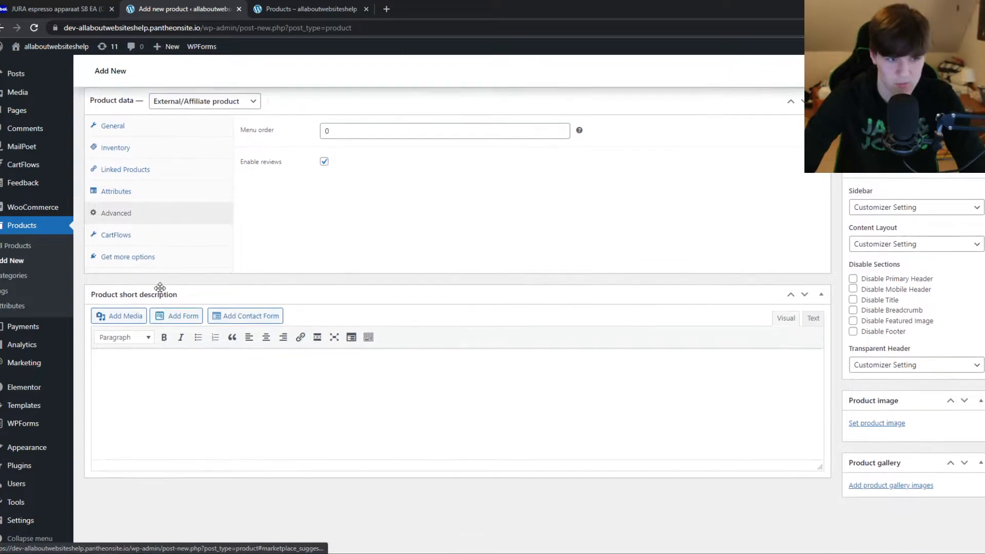
scroll(224, 325, "up", 15)
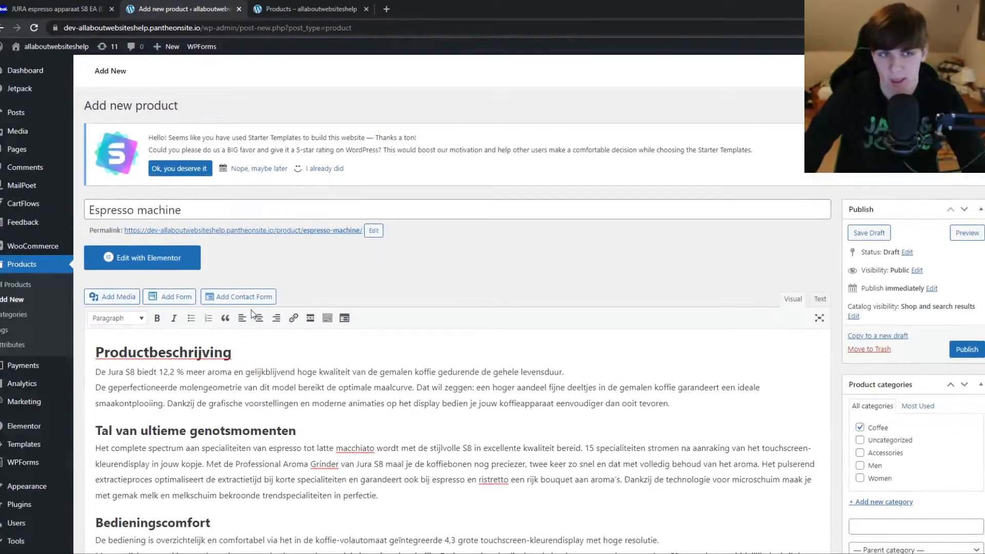
Save the main espresso machine picture from the bol.com page to Downloads as a JPEG named espresso.
left_click(63, 13)
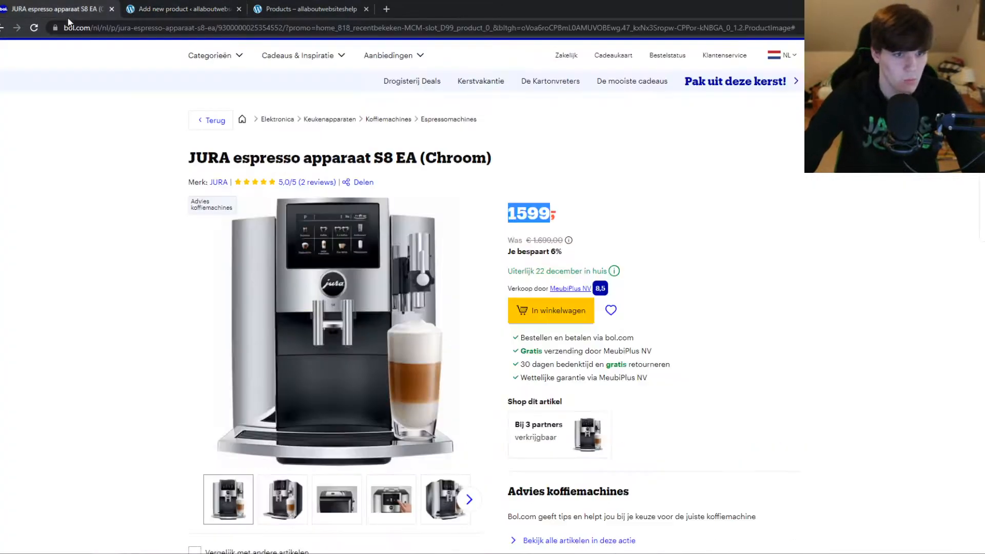
right_click(288, 291)
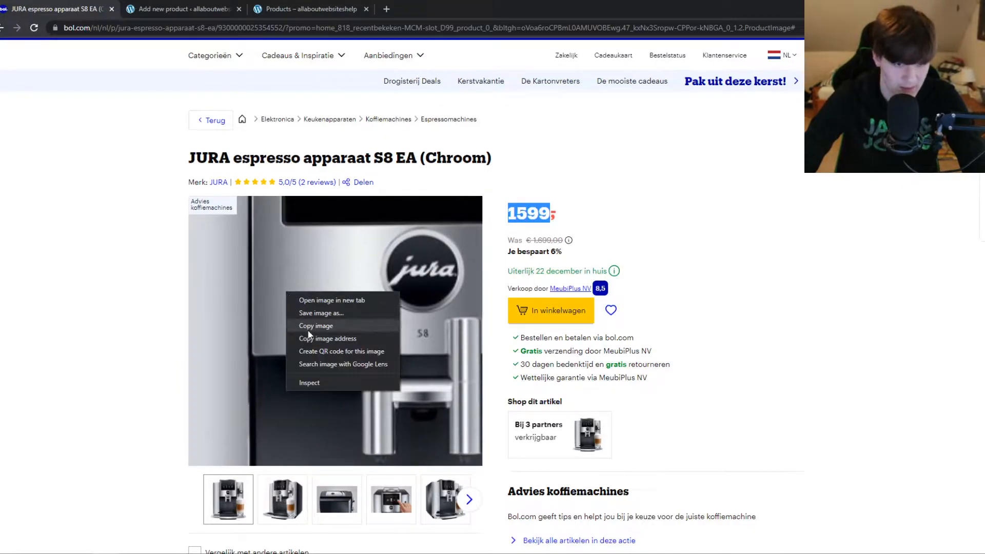
left_click(319, 315)
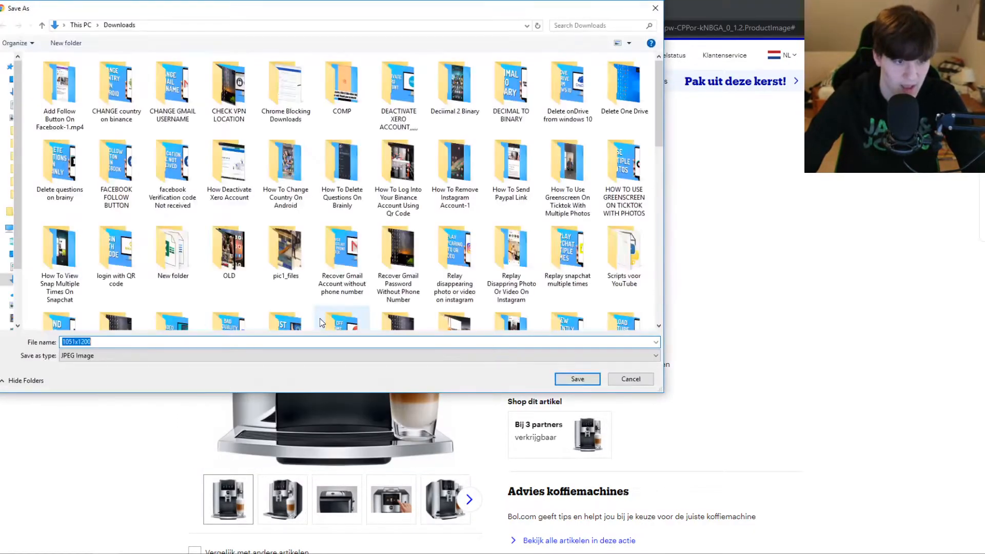
type("espre")
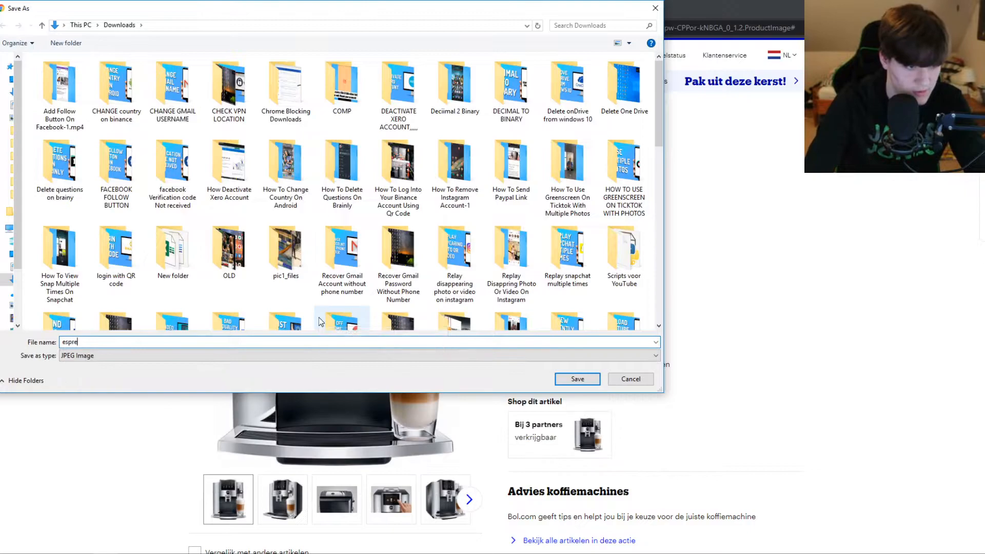
key("BackSpace")
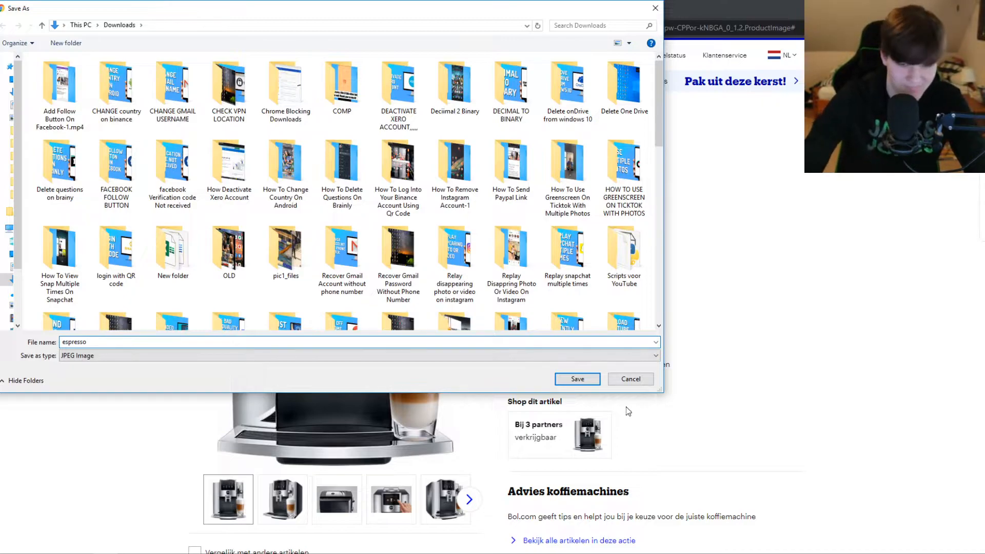
left_click(583, 382)
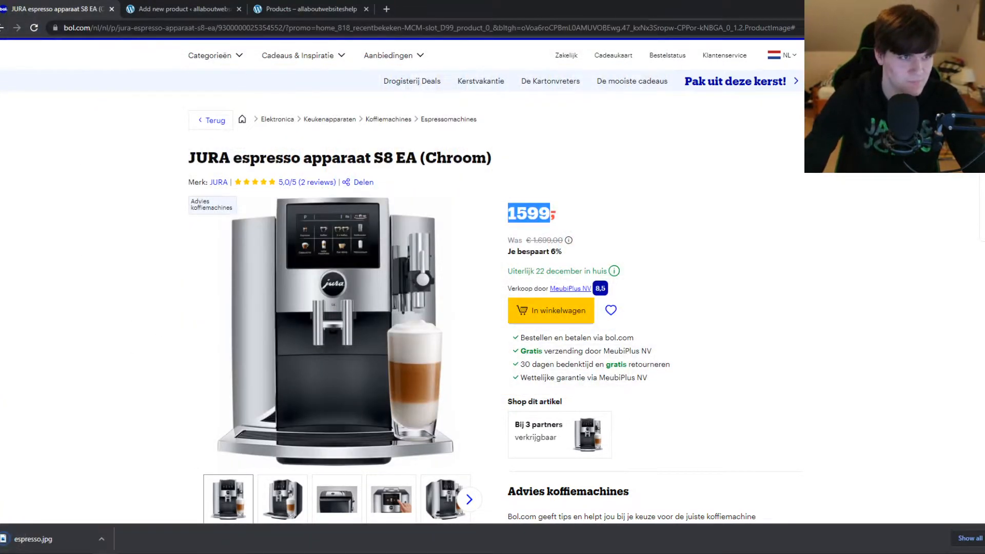
Upload espresso.jpg as media on the product form, insert it into the product description and check its placement.
left_click(162, 12)
left_click(118, 298)
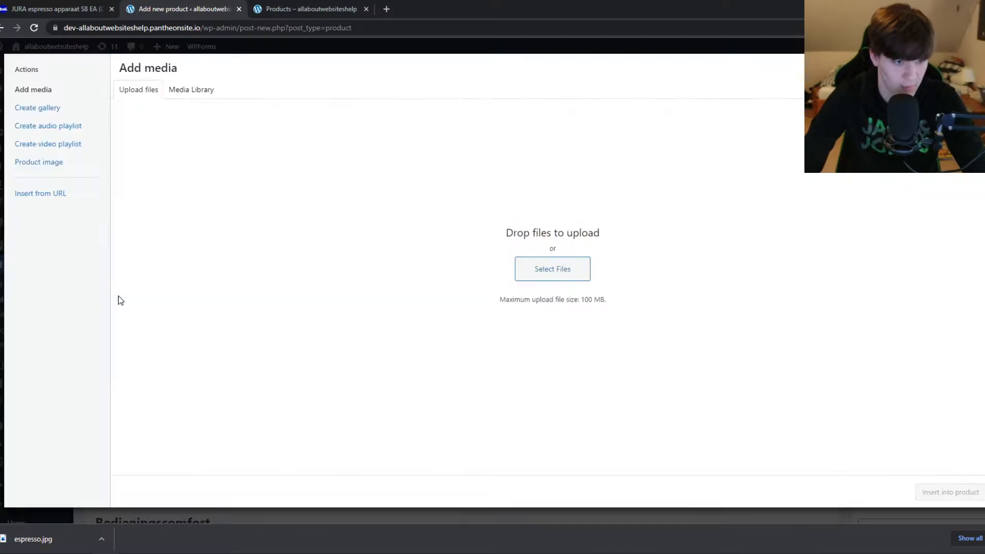
left_click_drag(54, 552, 420, 332)
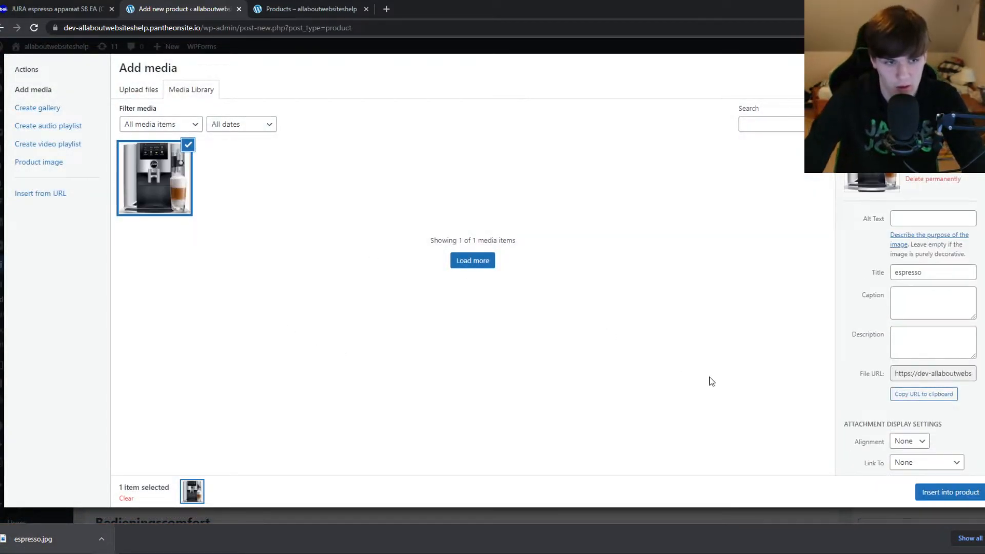
left_click(950, 492)
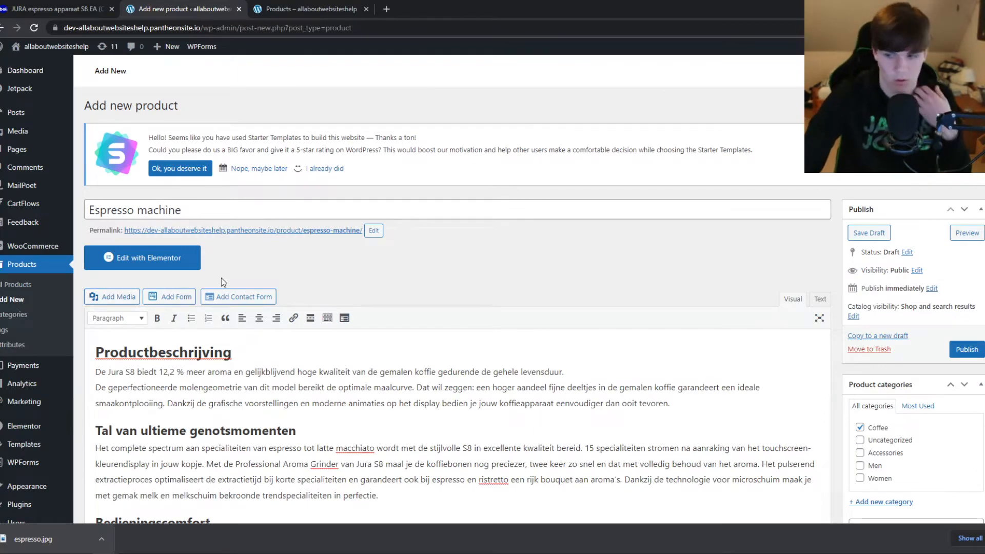
scroll(224, 281, "down", 7)
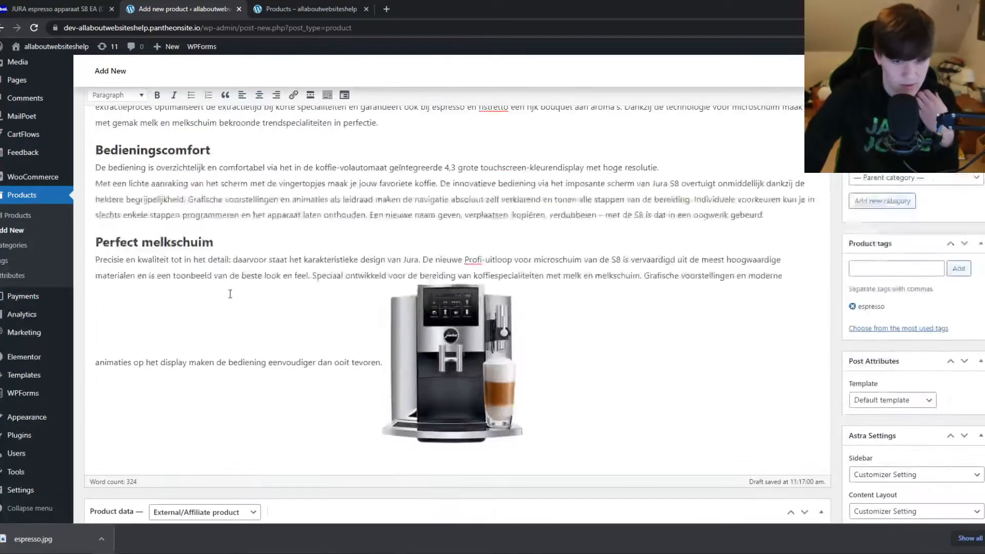
left_click(422, 328)
scroll(422, 328, "down", 7)
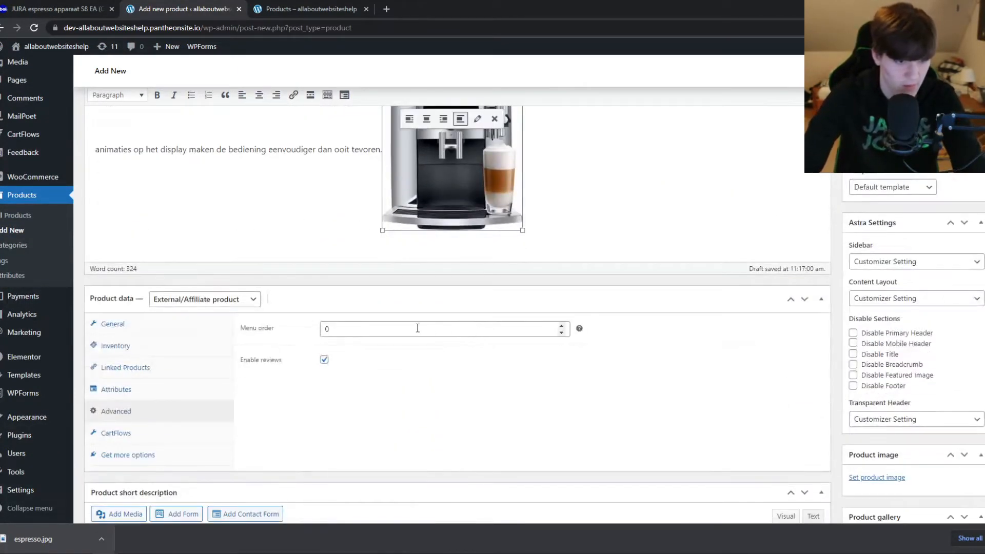
scroll(294, 328, "up", 13)
scroll(849, 353, "down", 7)
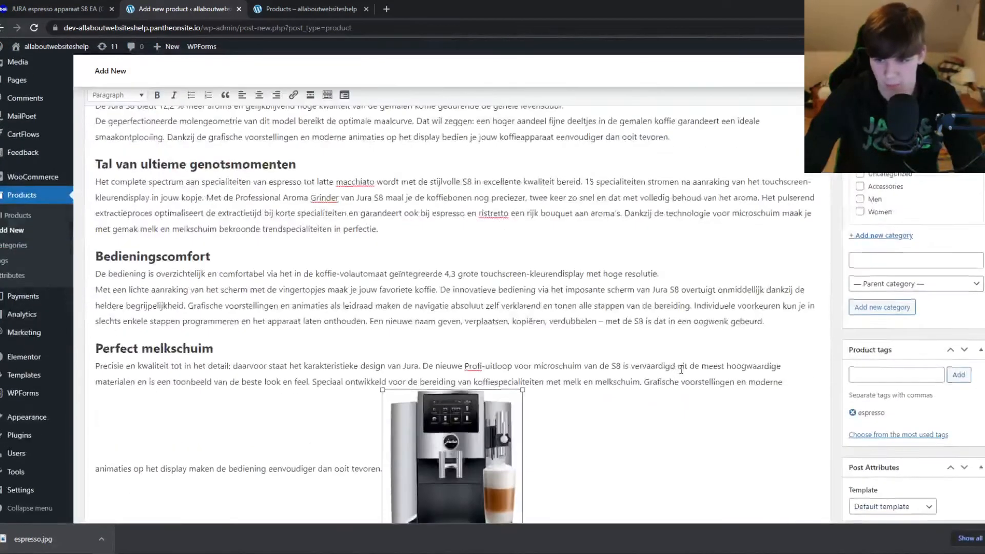
scroll(843, 280, "down", 4)
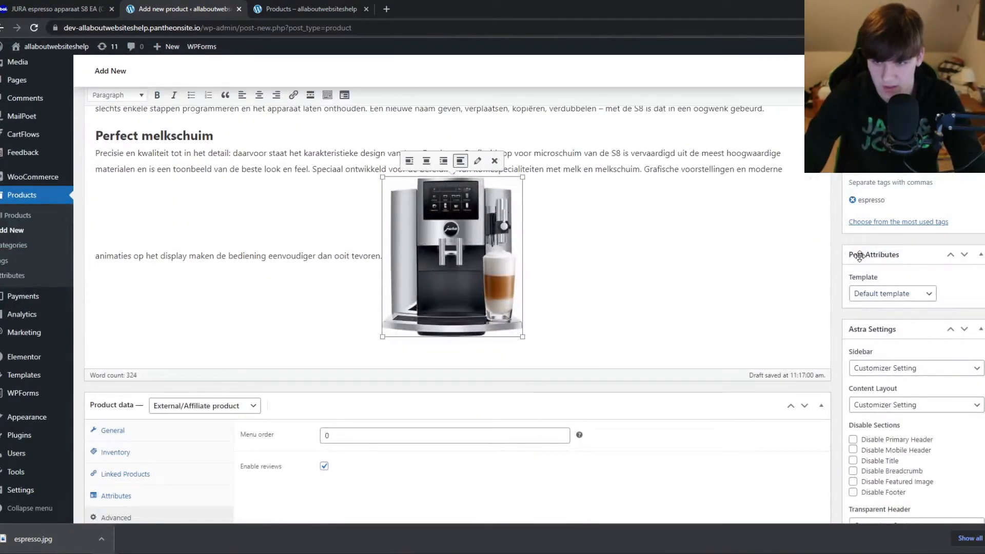
Check how product images look on the store page, and set the uploaded espresso machine picture as the product image.
scroll(866, 307, "down", 5)
left_click(836, 426)
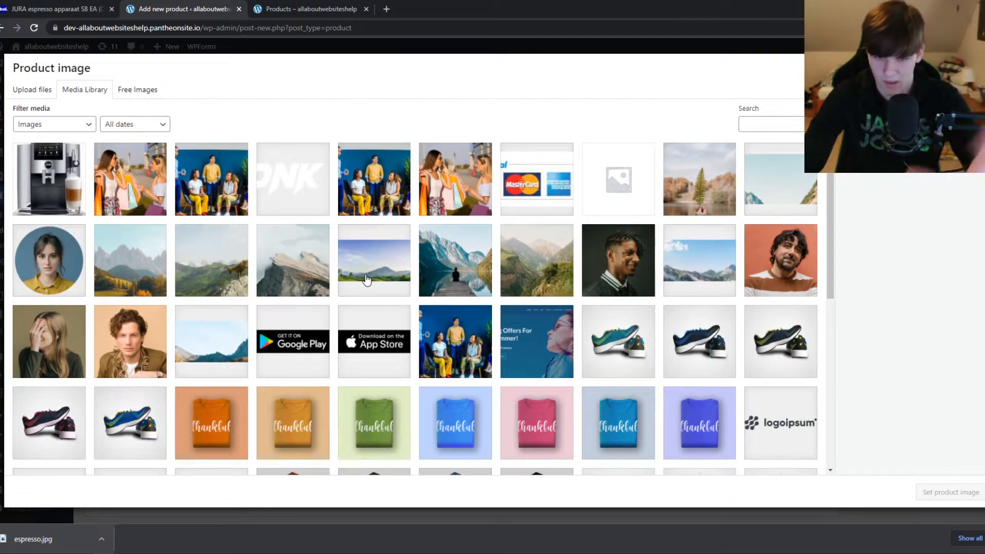
left_click(303, 8)
scroll(580, 303, "down", 5)
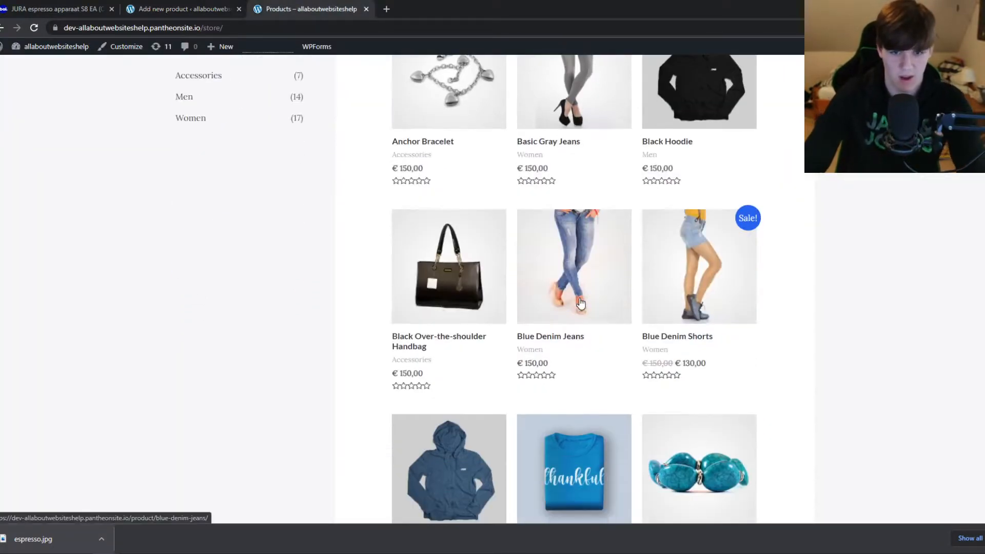
left_click(154, 9)
scroll(194, 281, "down", 1)
left_click(37, 94)
left_click(92, 94)
scroll(165, 248, "down", 5)
scroll(165, 248, "up", 10)
left_click(51, 189)
left_click(968, 497)
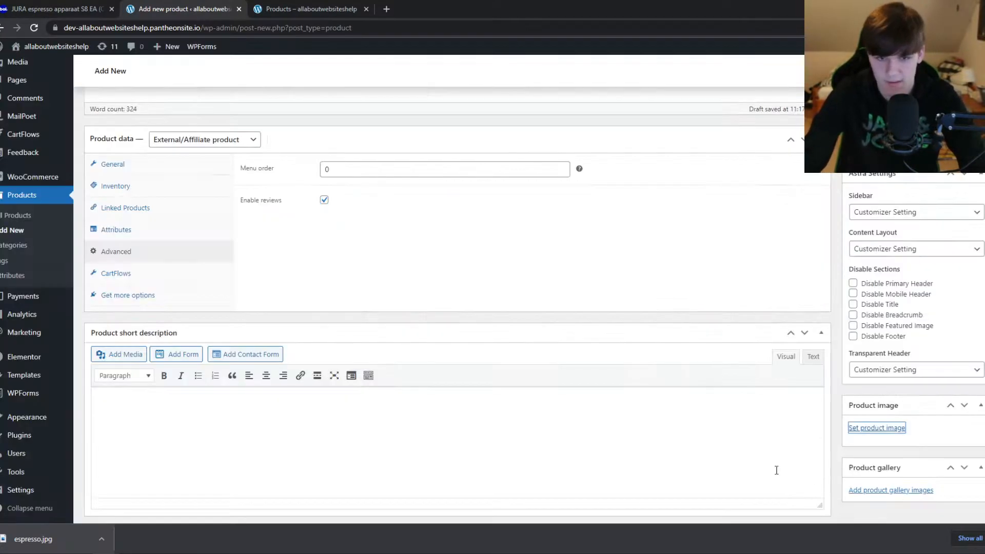
Publish the Espresso machine product.
scroll(871, 367, "up", 15)
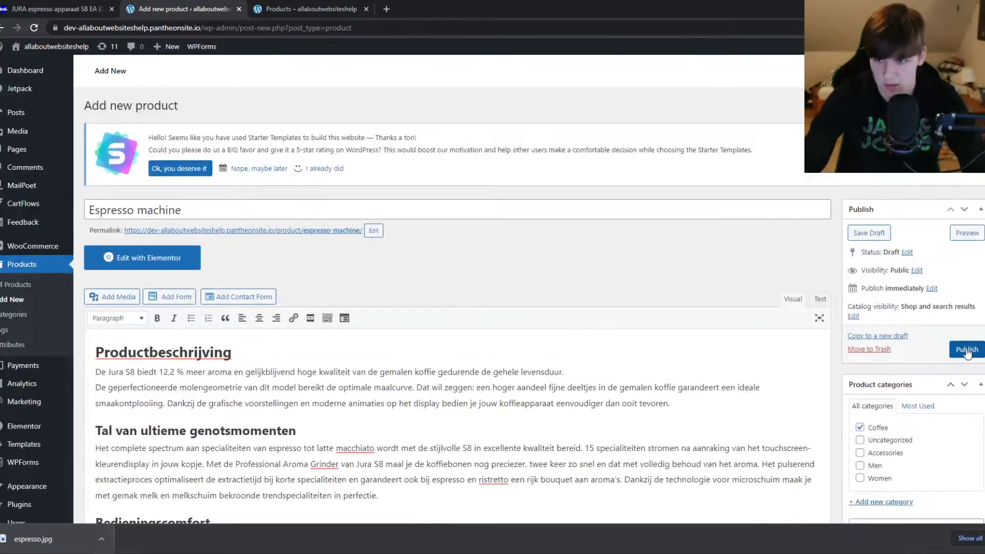
left_click(967, 351)
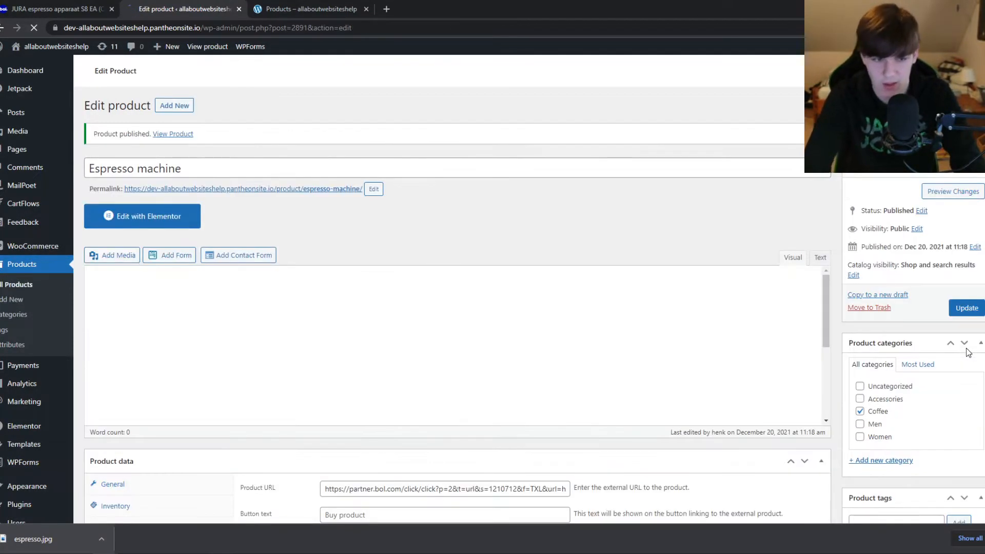
Remove the espresso machine picture from the Perfect melkschuim section of the product description and review the remaining text.
scroll(582, 355, "down", 3)
scroll(301, 347, "down", 9)
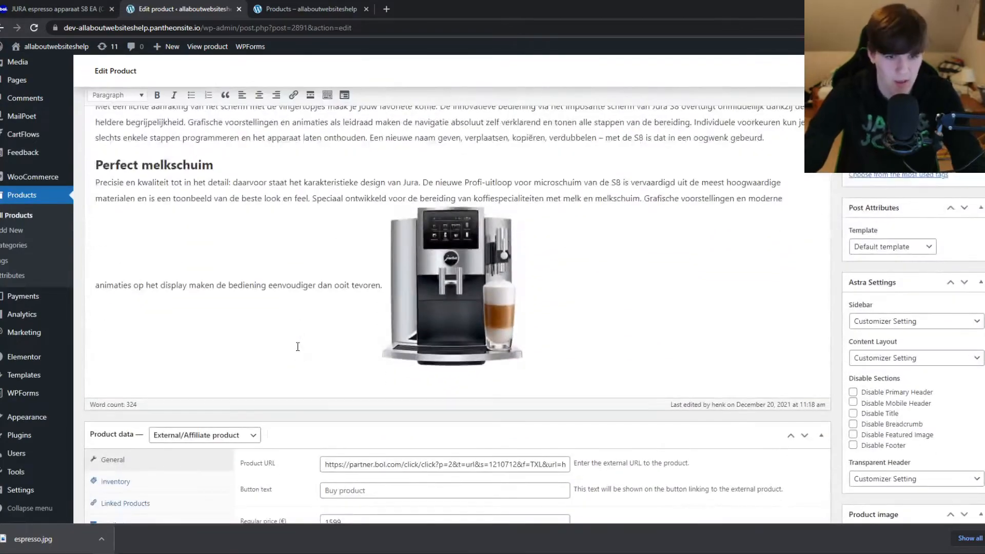
scroll(301, 349, "up", 6)
left_click_drag(418, 346, 146, 277)
left_click(369, 343)
left_click_drag(236, 353, 584, 371)
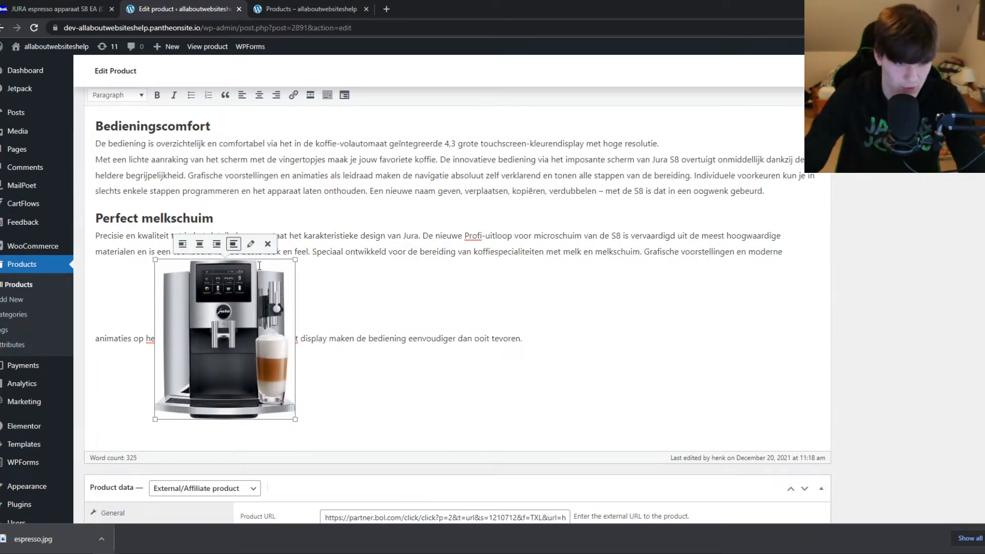
scroll(179, 308, "up", 6)
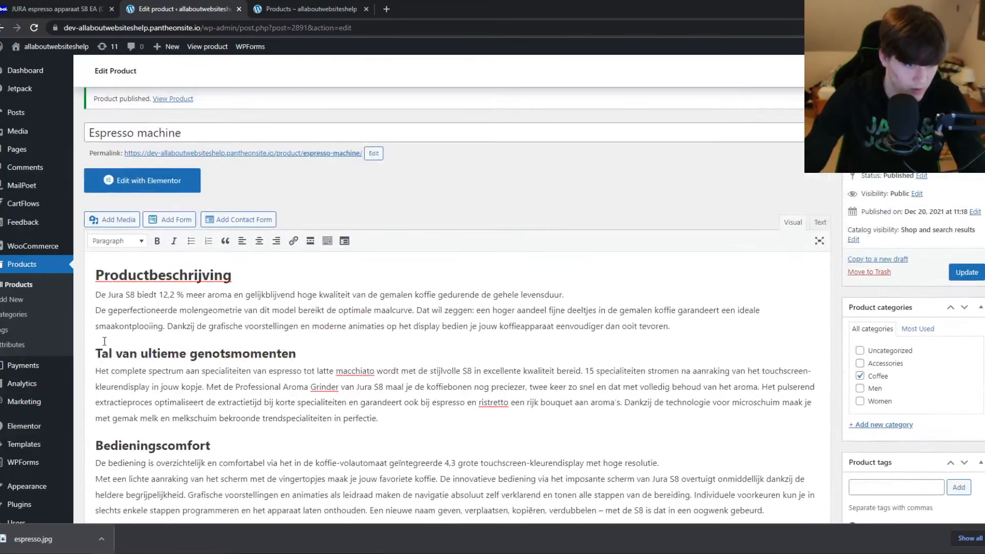
scroll(237, 352, "down", 3)
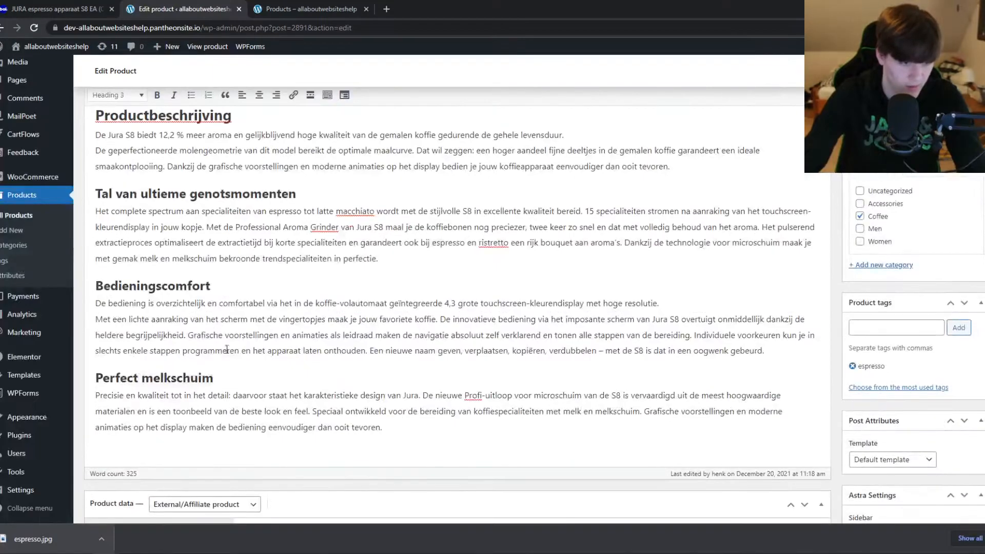
scroll(238, 352, "down", 7)
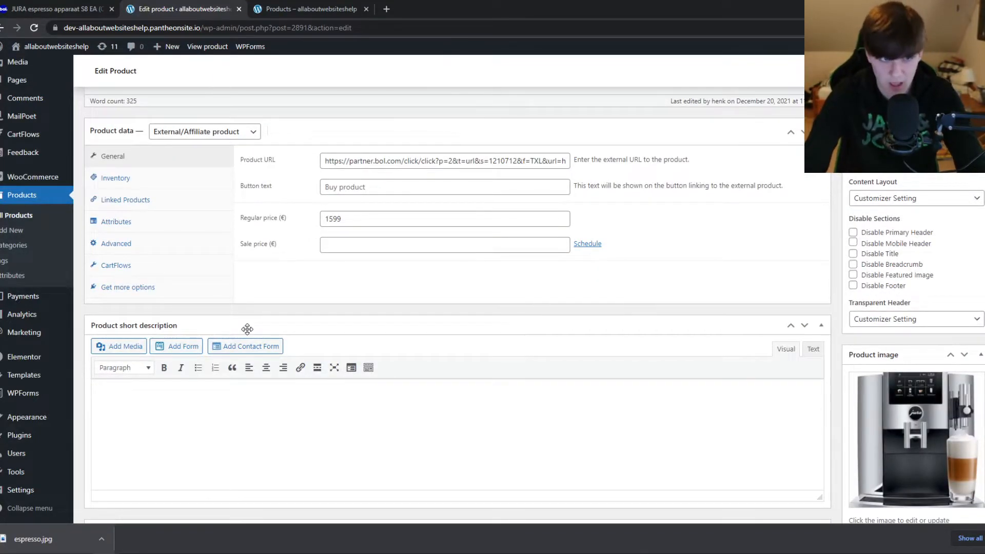
Refresh the store page, find the Espresso machine among the best sellers and open its product page.
left_click(305, 7)
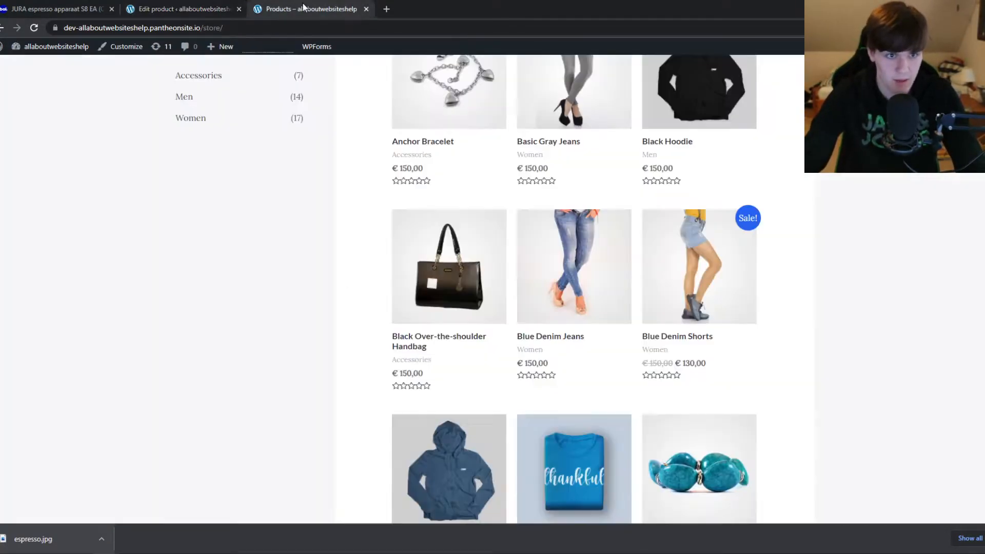
scroll(213, 269, "up", 5)
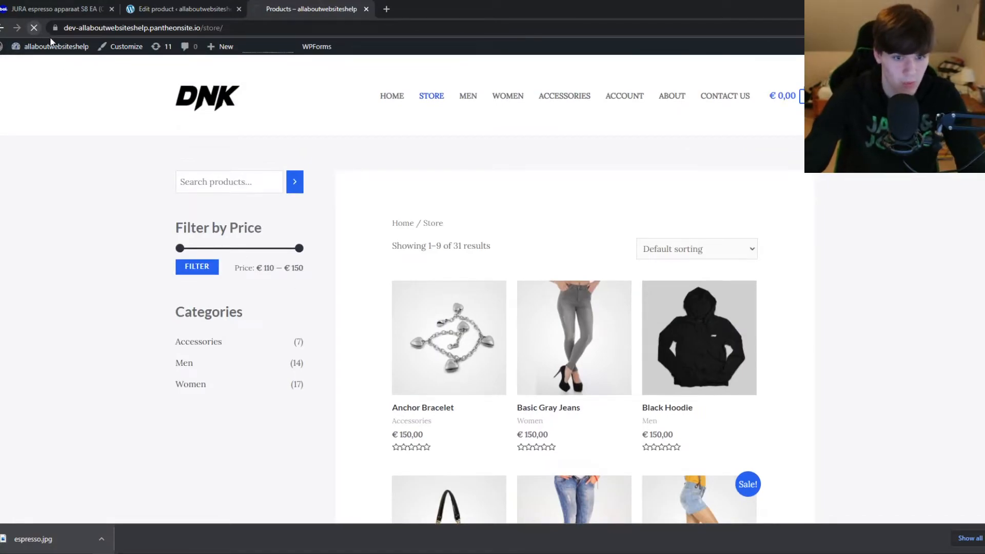
scroll(280, 224, "down", 10)
scroll(297, 246, "down", 1)
scroll(302, 253, "up", 10)
scroll(230, 370, "down", 3)
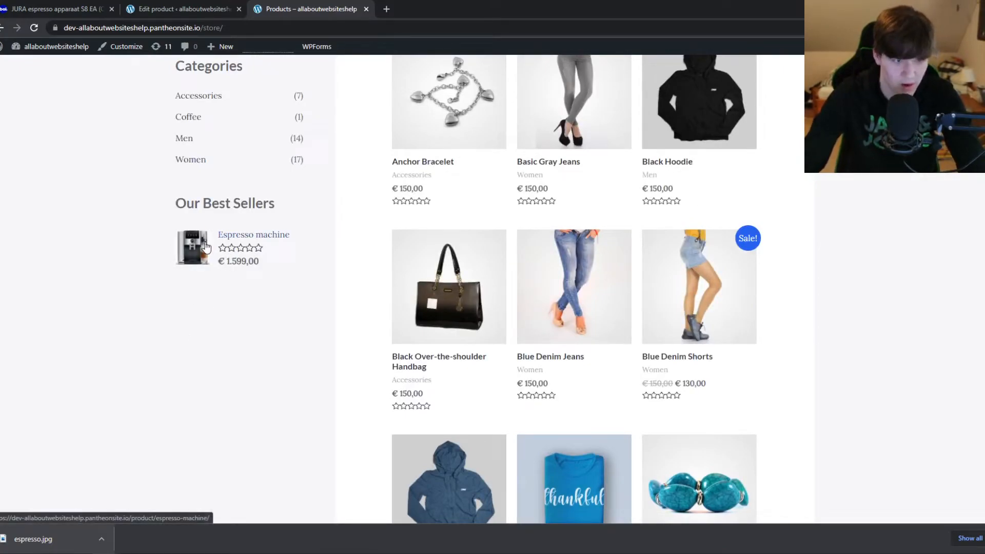
left_click(224, 238)
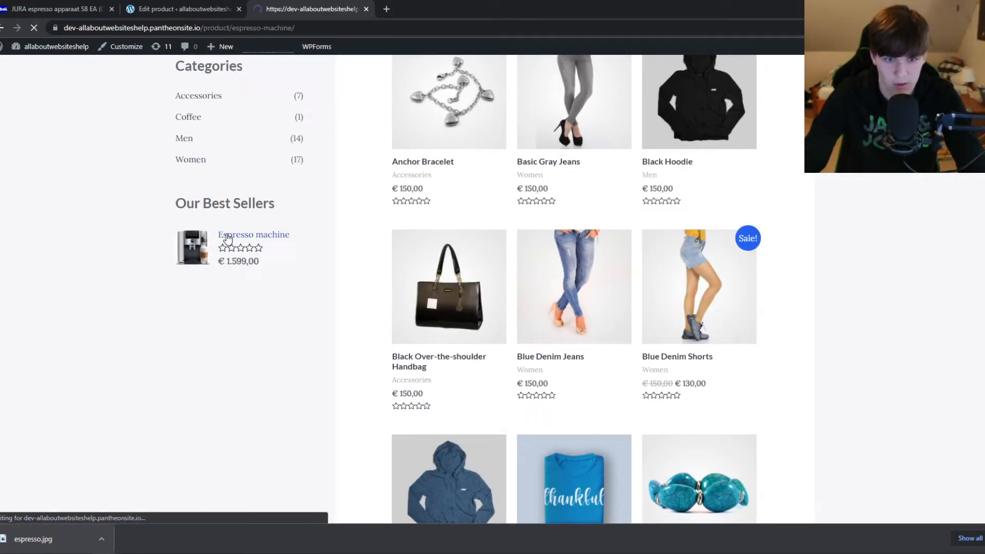
Look over the Espresso machine product page and follow its affiliate link to the bol.com listing.
scroll(471, 145, "down", 7)
scroll(630, 388, "up", 7)
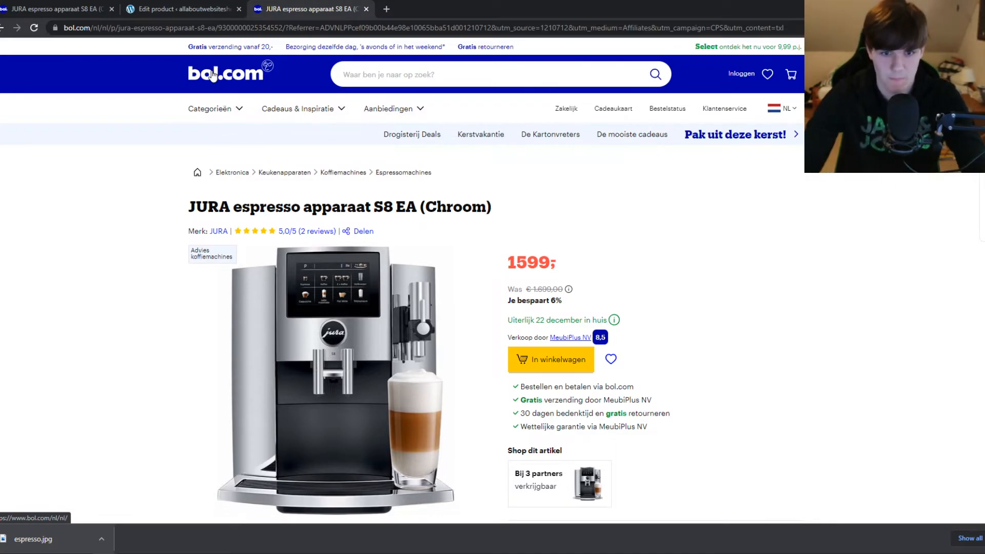
scroll(484, 167, "down", 1)
left_click(235, 68)
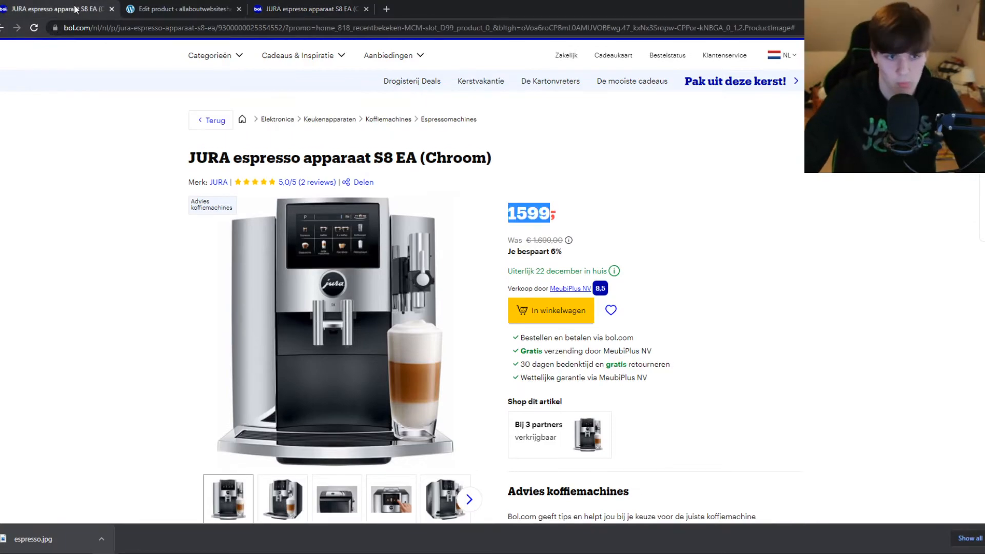
Review the product's external URL, price, short description and image settings, and return to the linked bol.com listing.
left_click(156, 8)
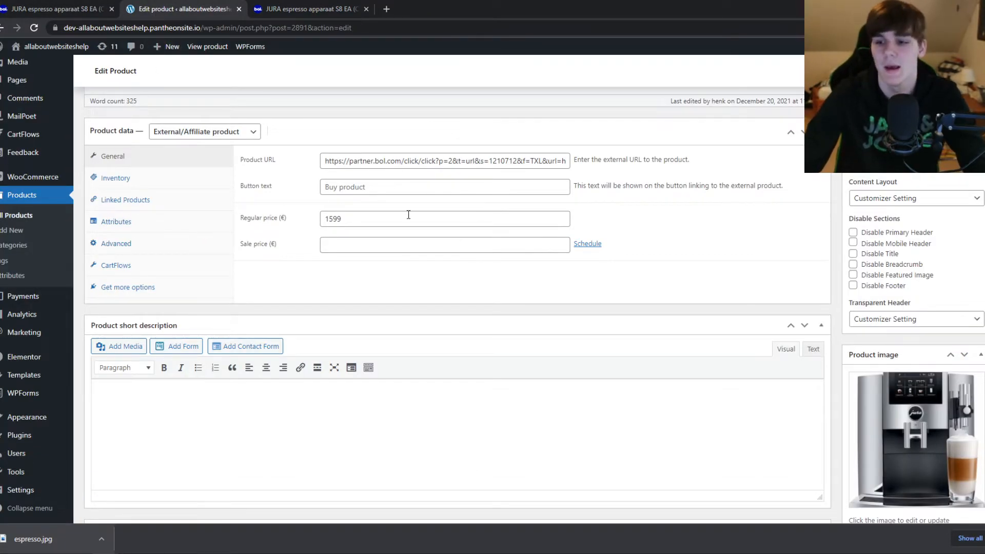
scroll(396, 216, "down", 1)
scroll(758, 306, "up", 2)
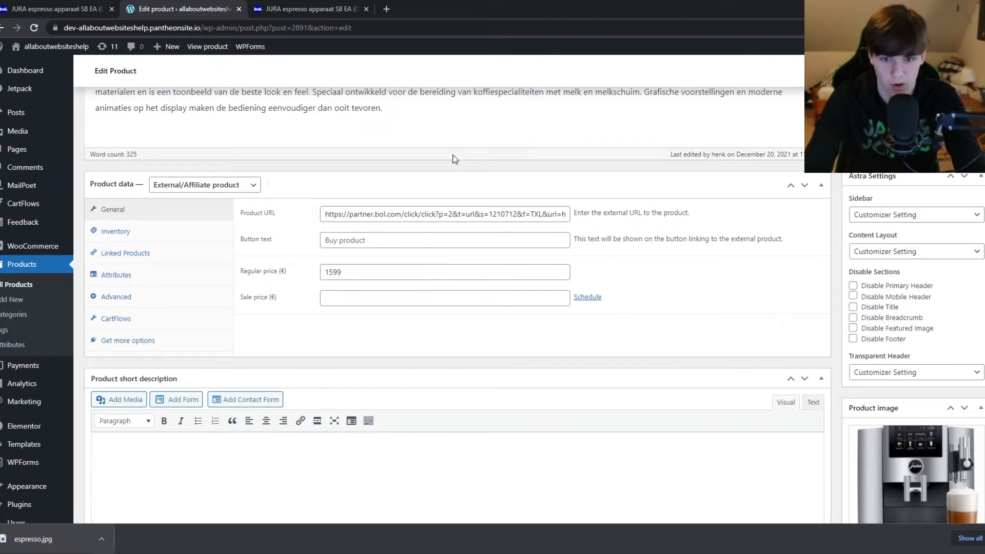
scroll(466, 255, "down", 4)
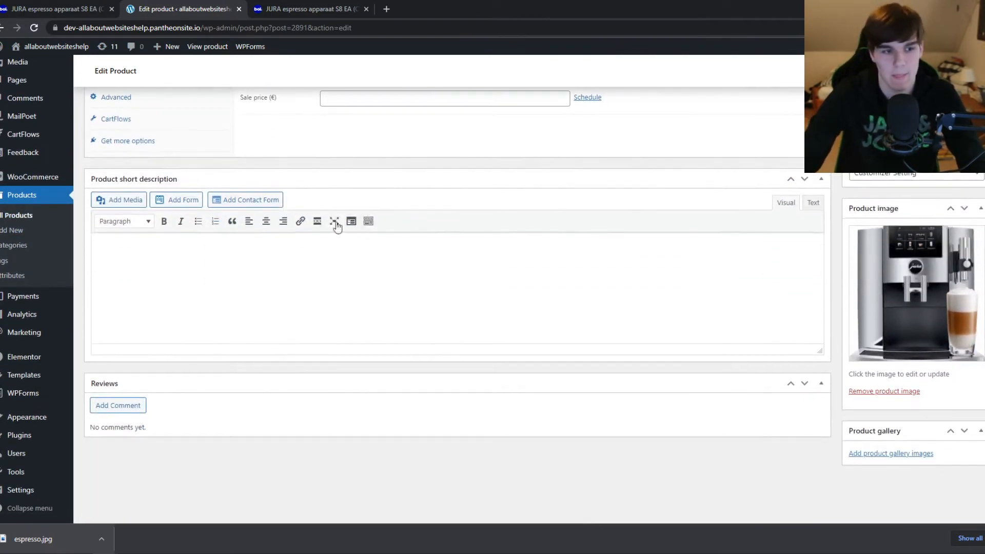
left_click(285, 7)
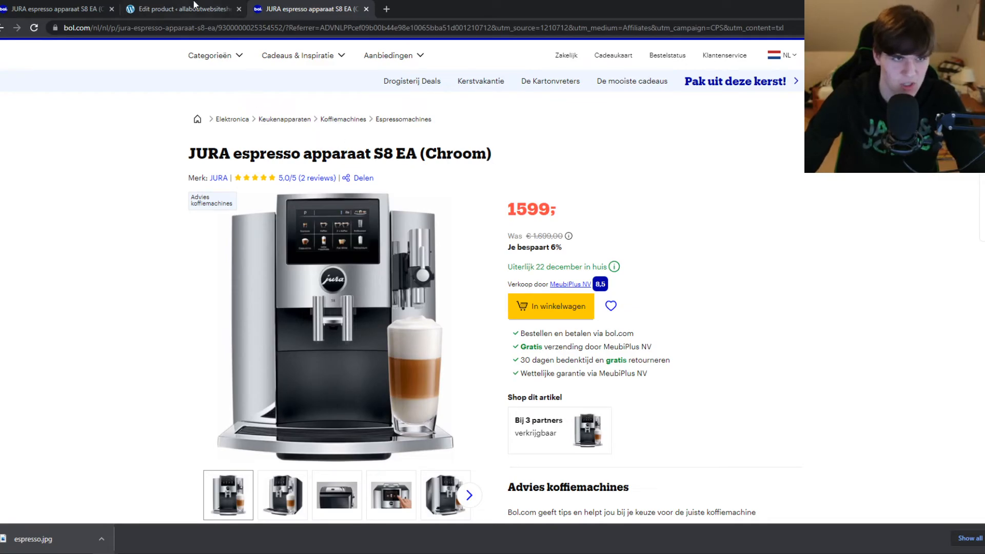
Compare the product's title, description and price fields with the bol.com listing, and read the note on its former price.
left_click(195, 7)
scroll(327, 146, "up", 15)
left_click_drag(189, 237, 90, 240)
left_click(130, 228)
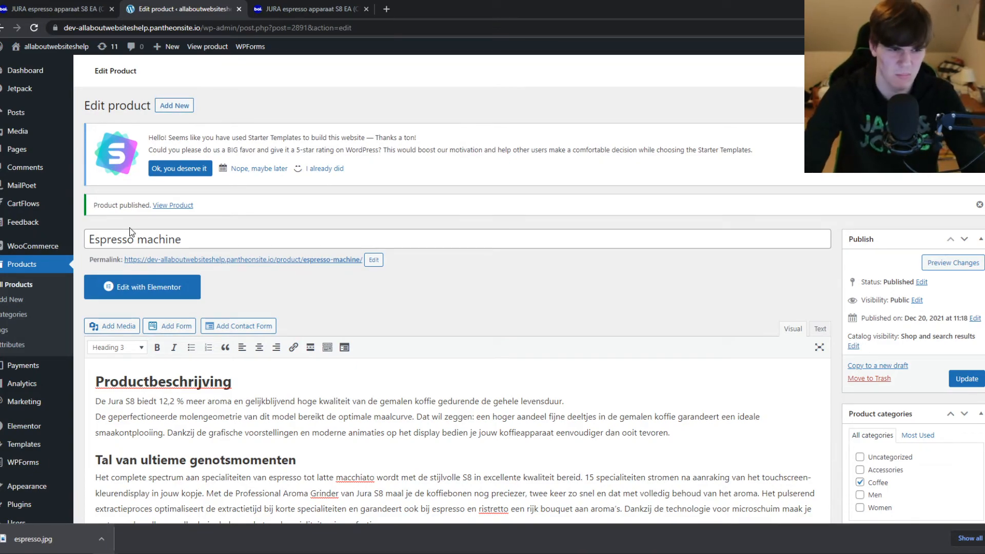
left_click(288, 9)
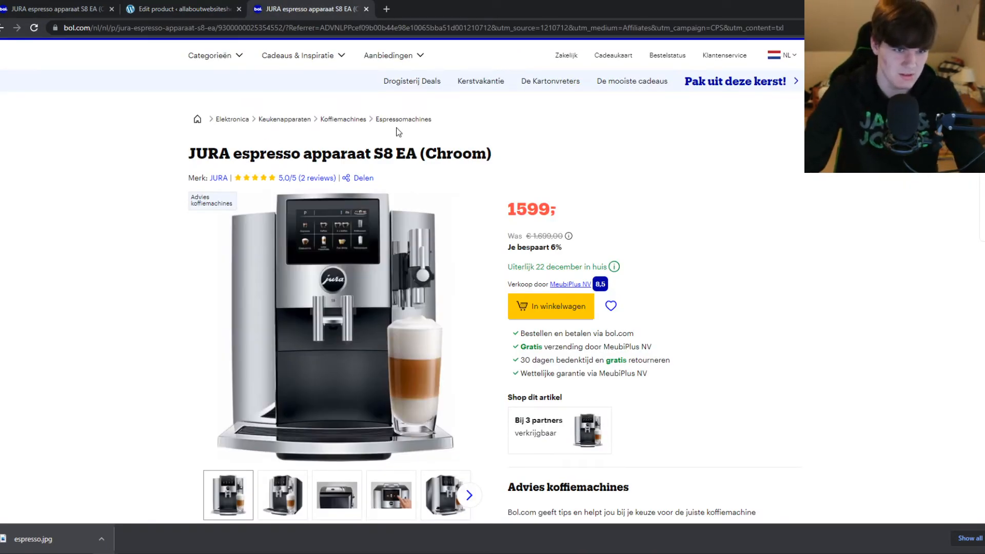
left_click(193, 8)
scroll(206, 245, "down", 1)
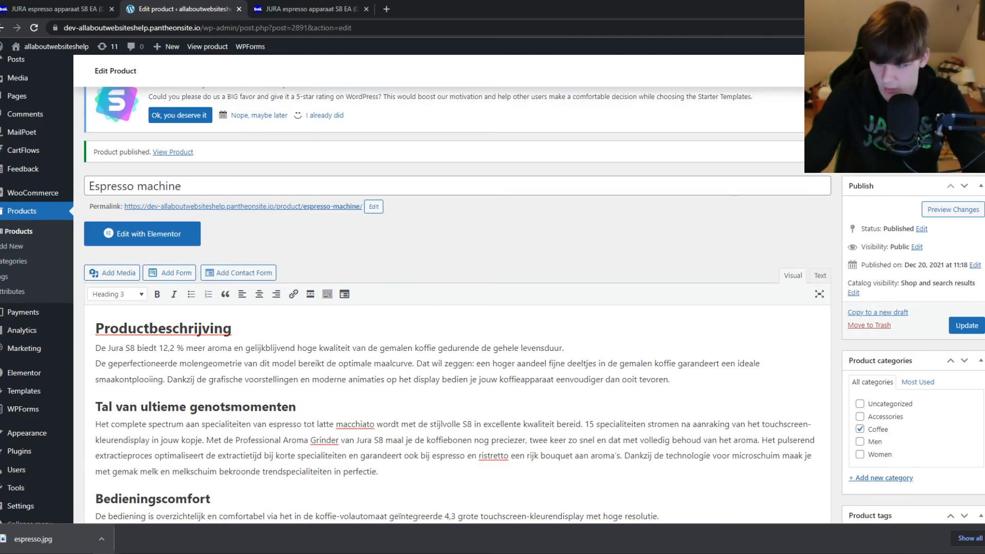
scroll(771, 329, "down", 9)
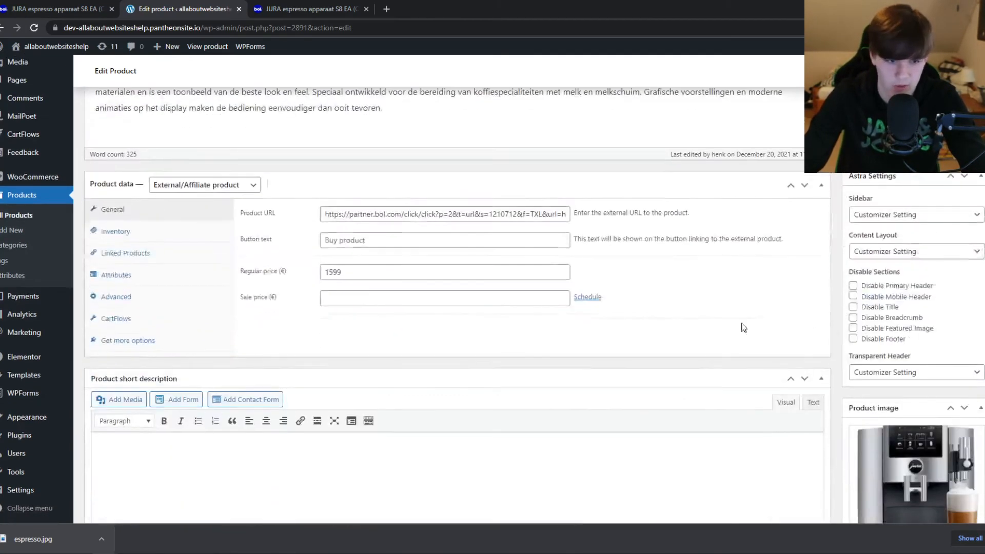
scroll(771, 329, "up", 10)
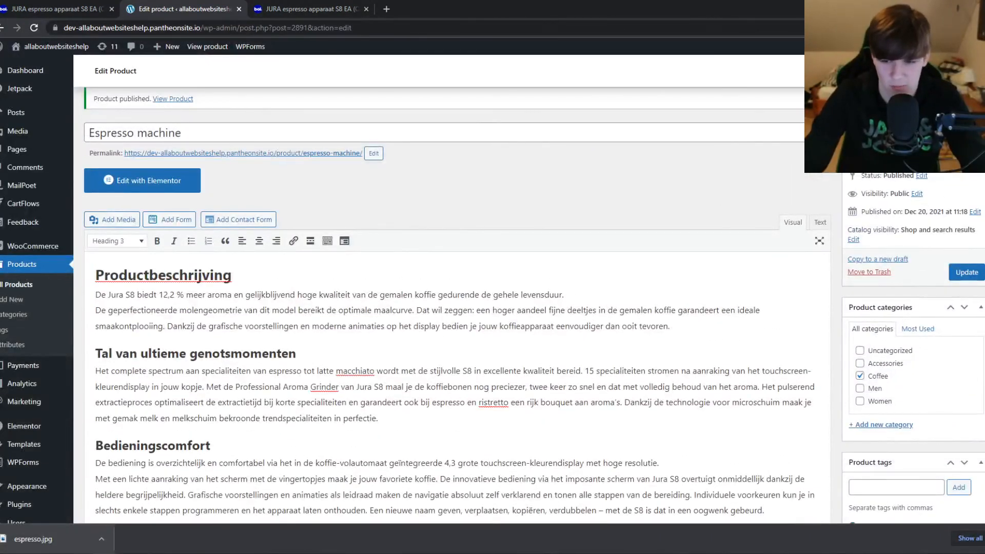
left_click(268, 7)
mouse_move(570, 235)
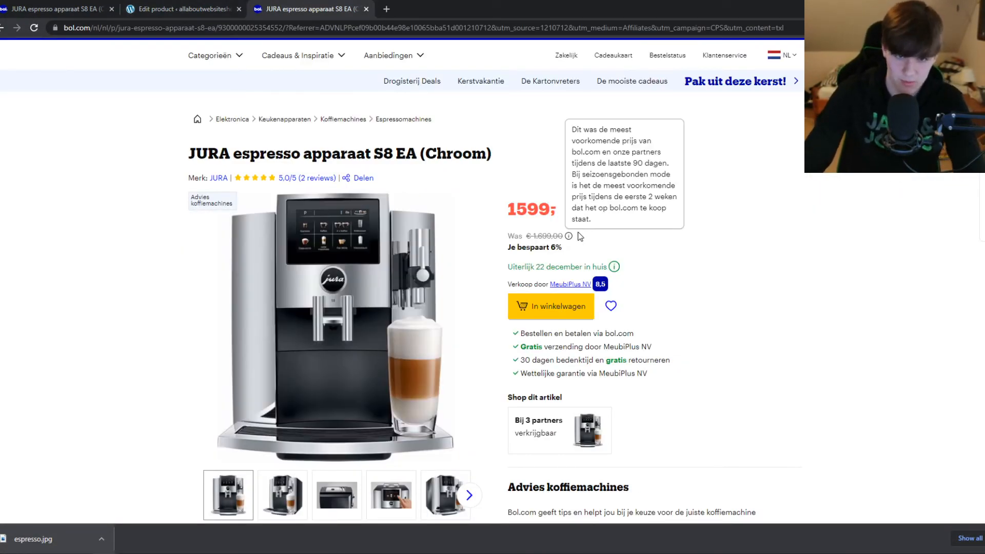